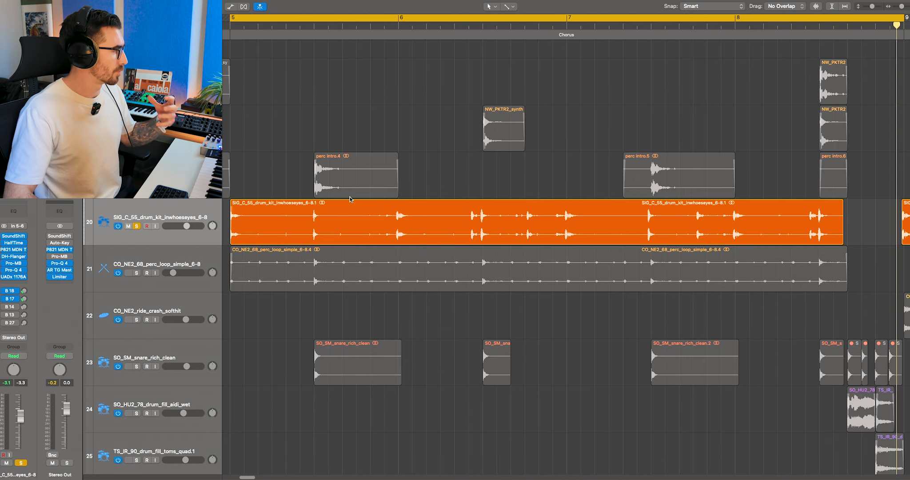
Step: Open HalfTime on the drum kit track, audition it full-band at 100% mix, and set its lower band limit to 2.77 kHz
left_click(14, 243)
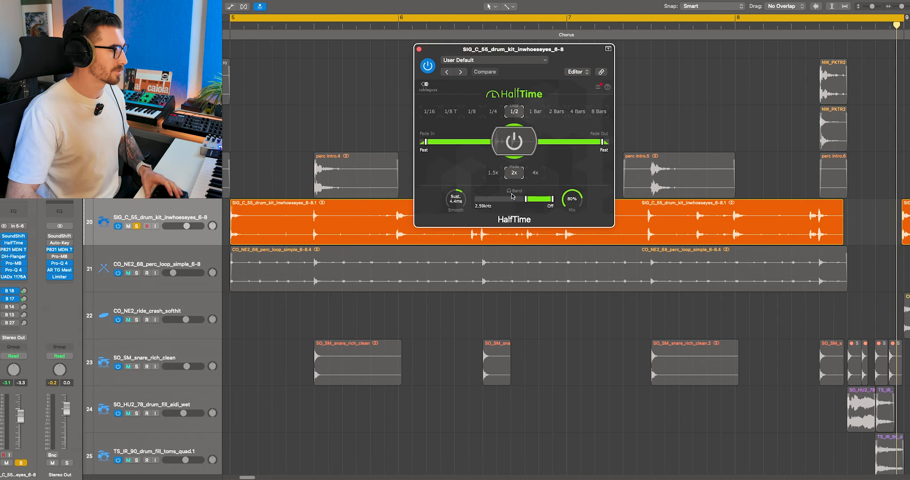
key("space")
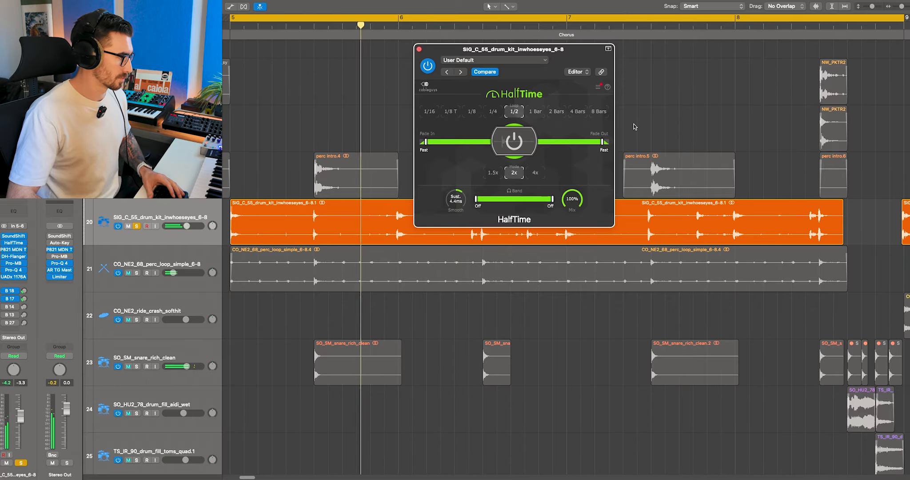
key("space")
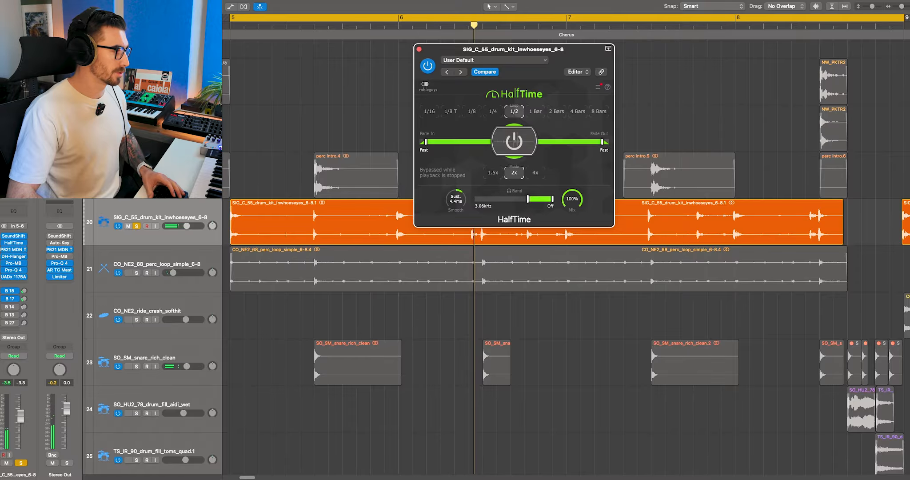
key("space")
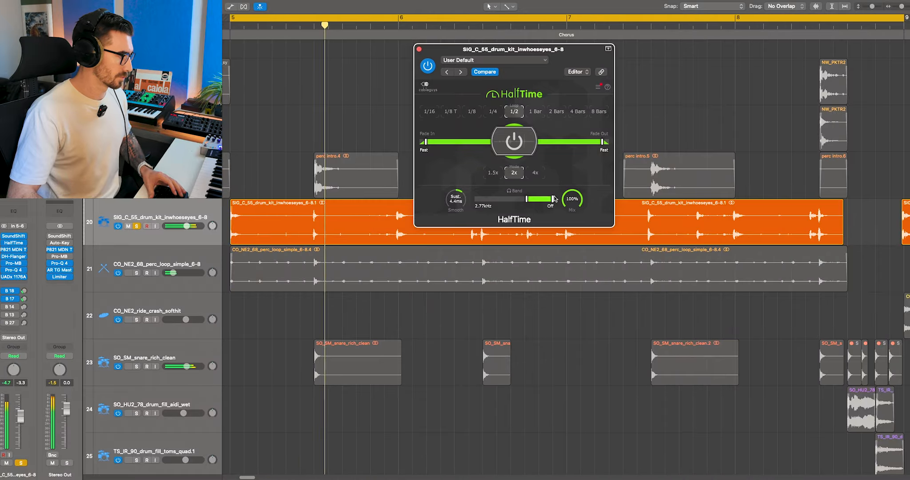
key("space")
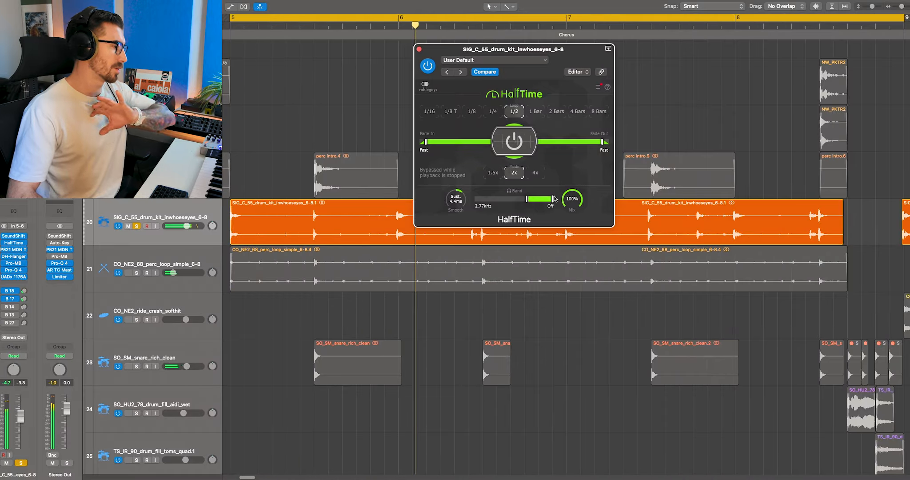
Step: Set HalfTime's mix to 80%, listen to the soloed drum kit loop, and close the plug-in window
left_click_drag(573, 199, 572, 204)
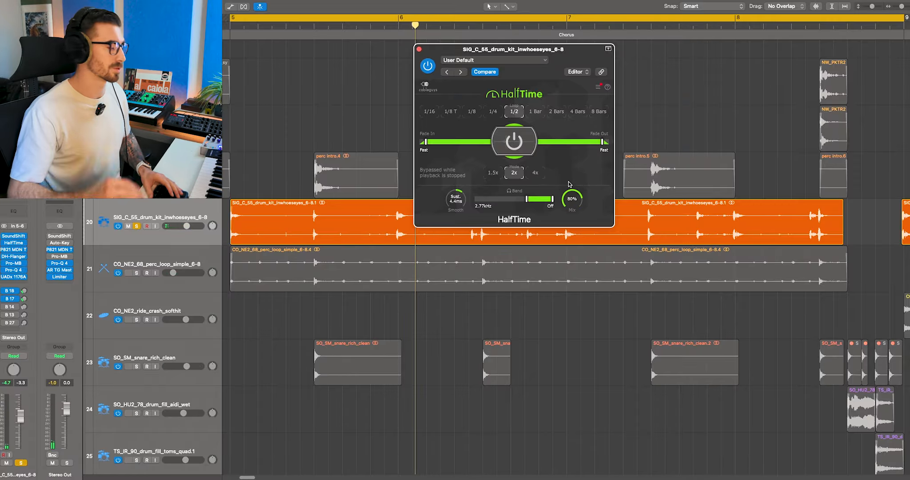
key("space")
left_click_drag(417, 51, 422, 54)
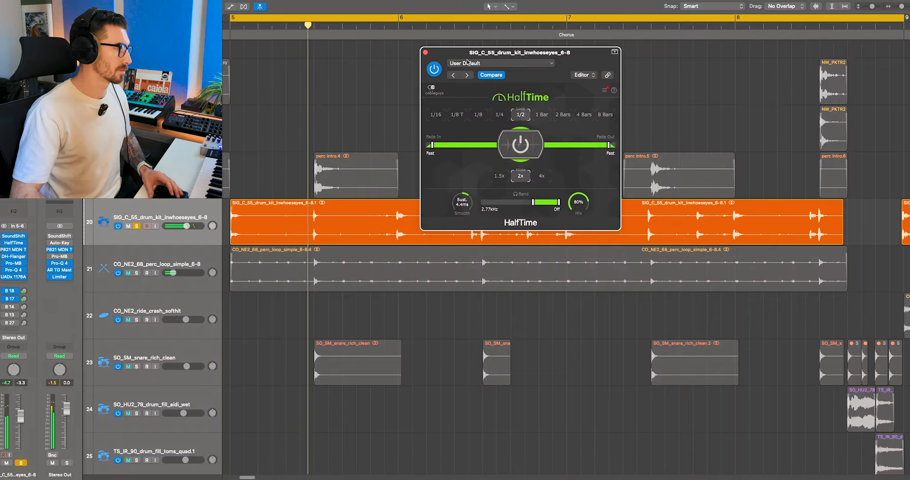
key("space")
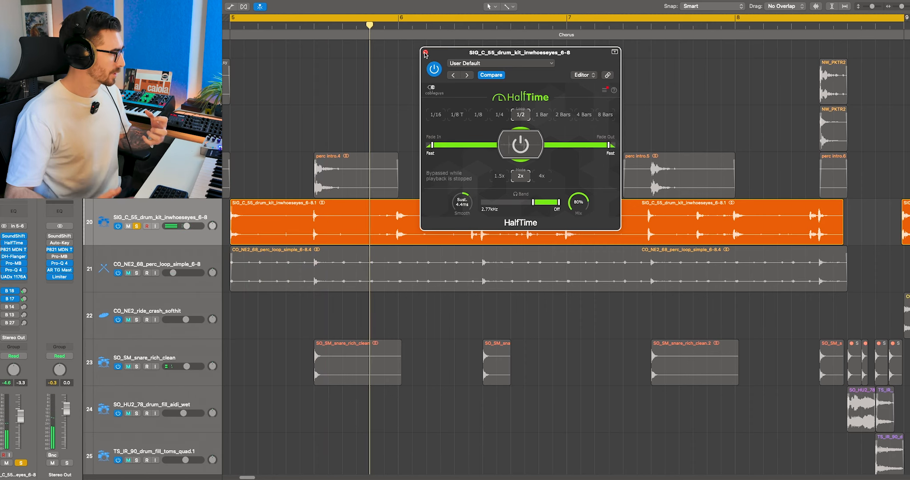
left_click(425, 52)
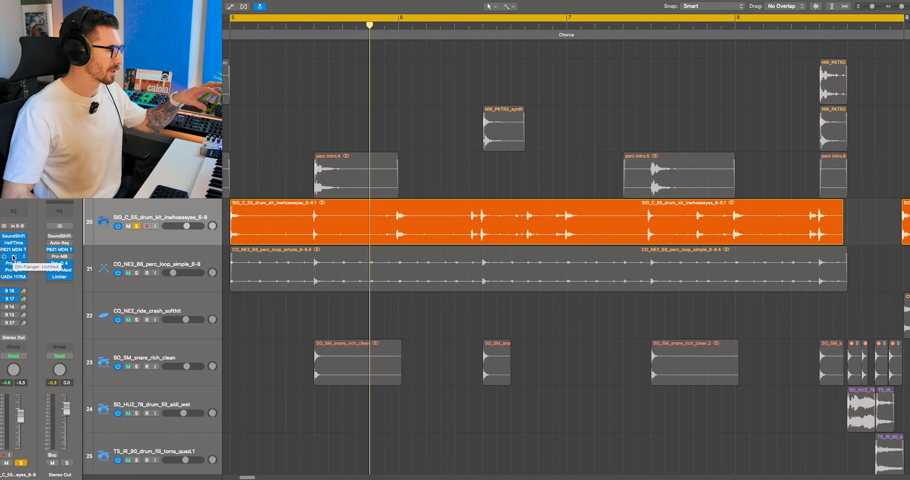
Step: Unsolo the drum kit track and solo the SO_SM_snare_rich_clean track instead
key("s")
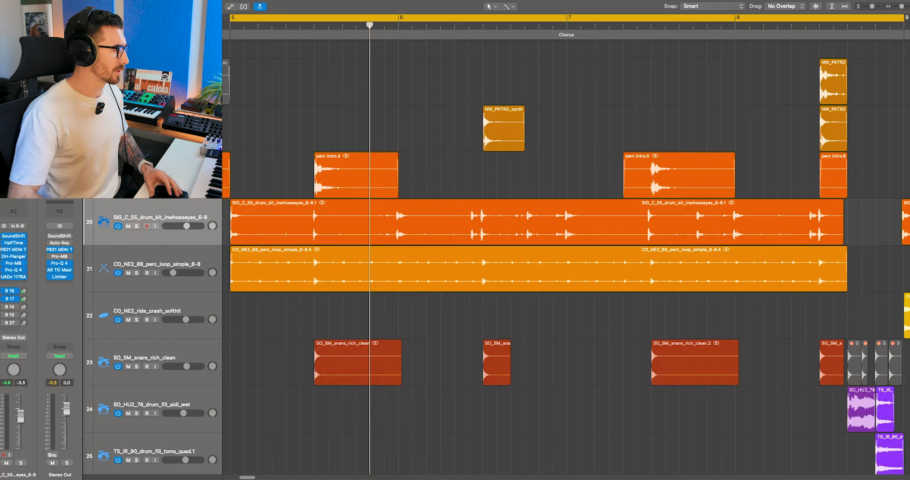
scroll(486, 256, "up", 3)
scroll(311, 262, "down", 5)
left_click(166, 267)
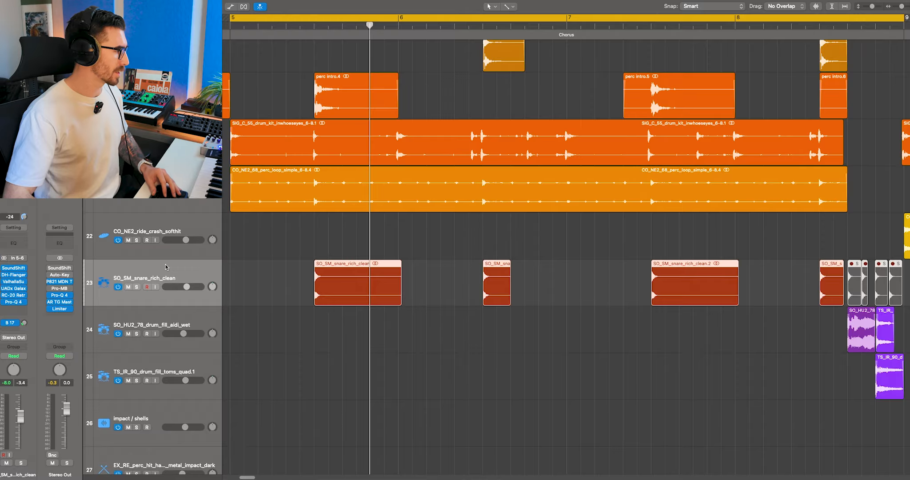
key("s")
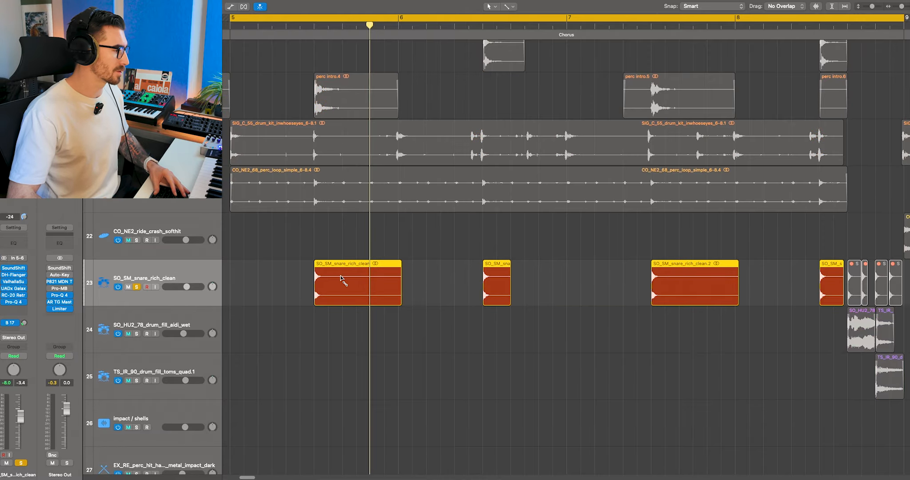
Step: Examine the start of the snare hit near 6 4 against the grid and the other percussion waveforms
scroll(340, 279, "up", 3)
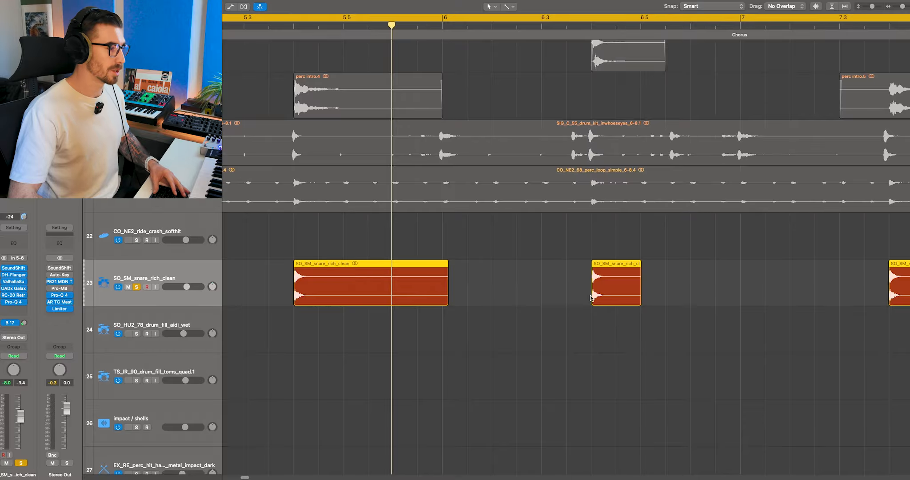
scroll(584, 299, "up", 2)
scroll(556, 311, "up", 10)
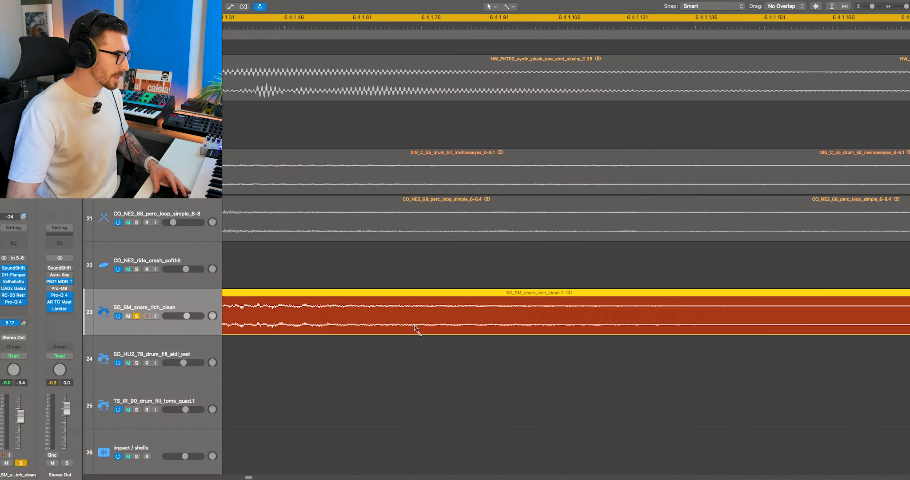
scroll(324, 319, "up", 1)
scroll(333, 338, "left", 3)
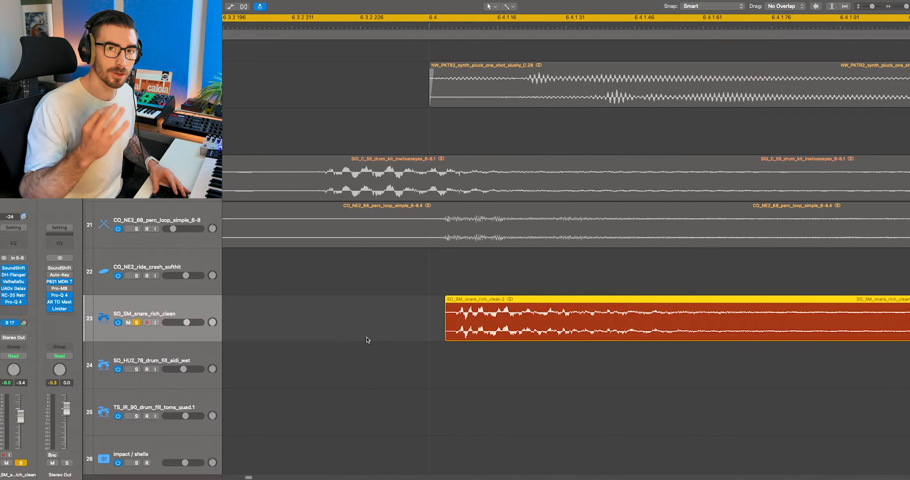
scroll(368, 302, "down", 8)
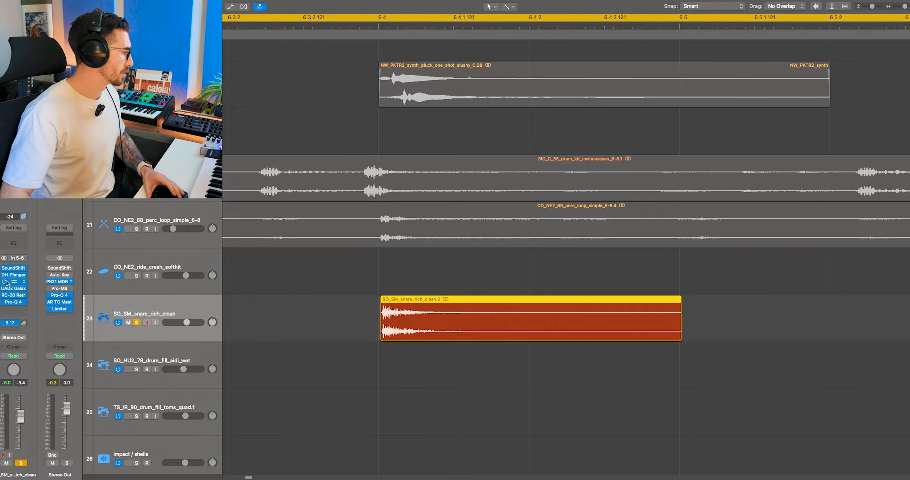
Step: Bypass all insert effects on the soloed snare track and play it, re-enabling the effects during playback to compare the sound
scroll(355, 277, "down", 8)
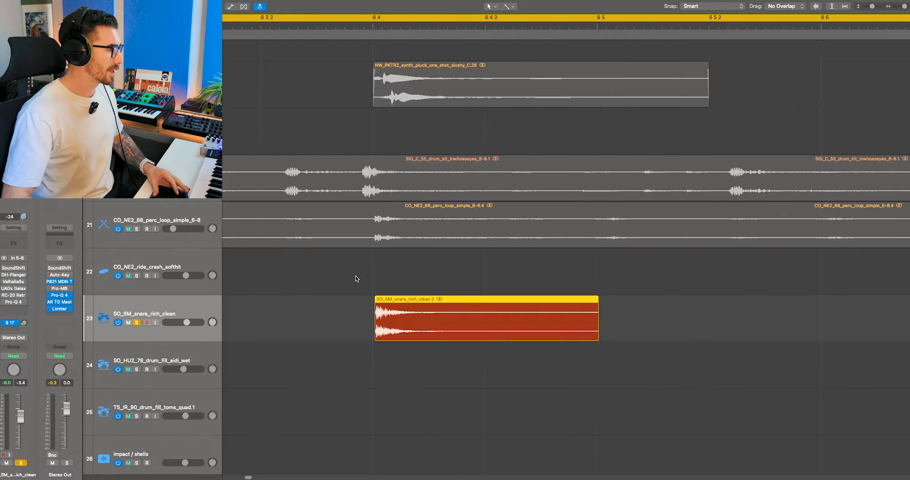
scroll(355, 277, "left", 4)
key("space")
scroll(360, 291, "down", 3)
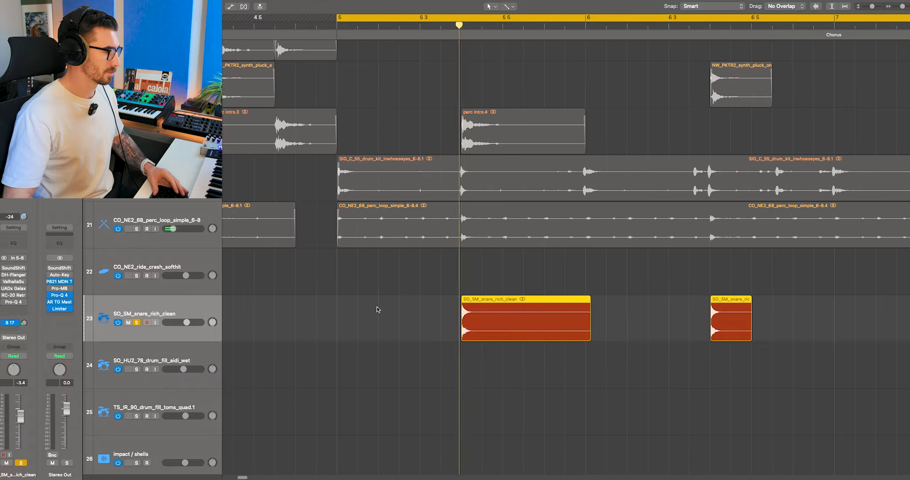
scroll(340, 300, "right", 1)
scroll(340, 301, "right", 1)
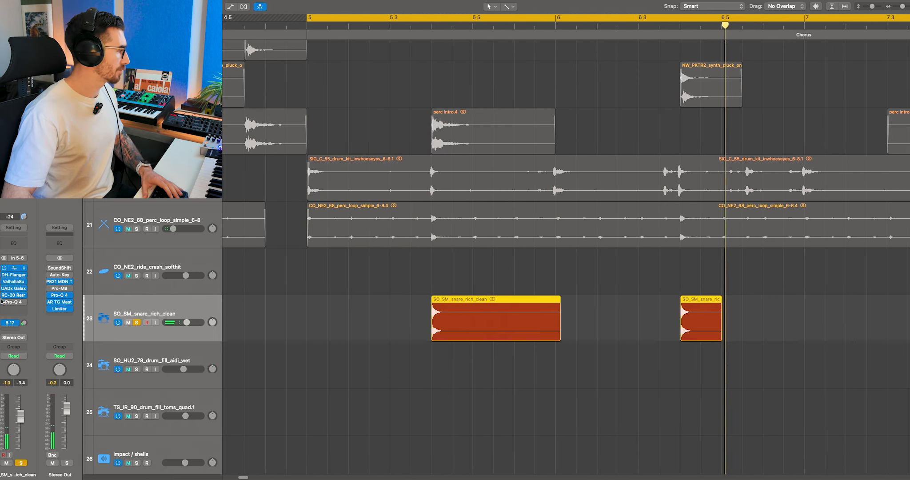
key("space")
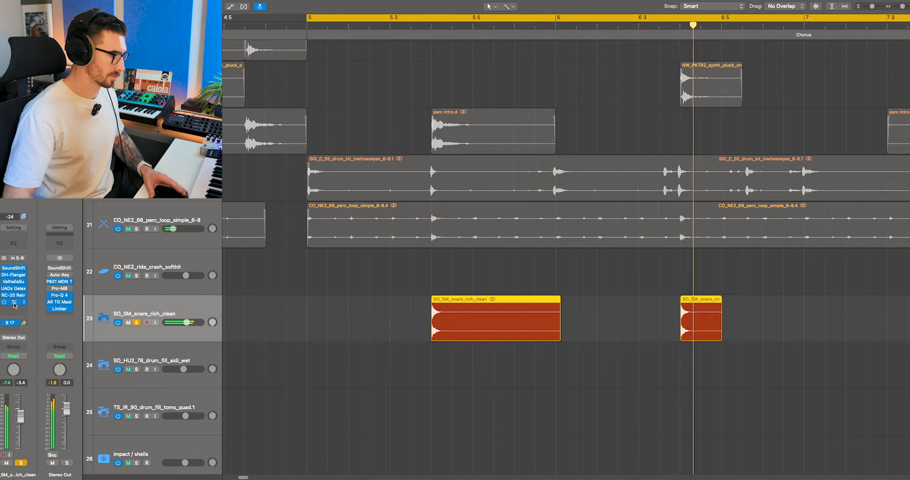
Step: Add the drum kit and perc loop tracks to the soloed snare and play them together
left_click(136, 182)
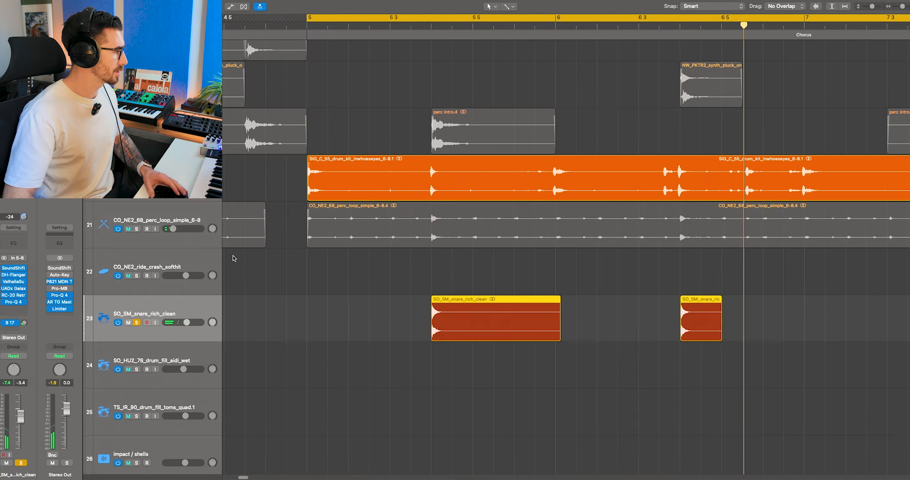
left_click(136, 229)
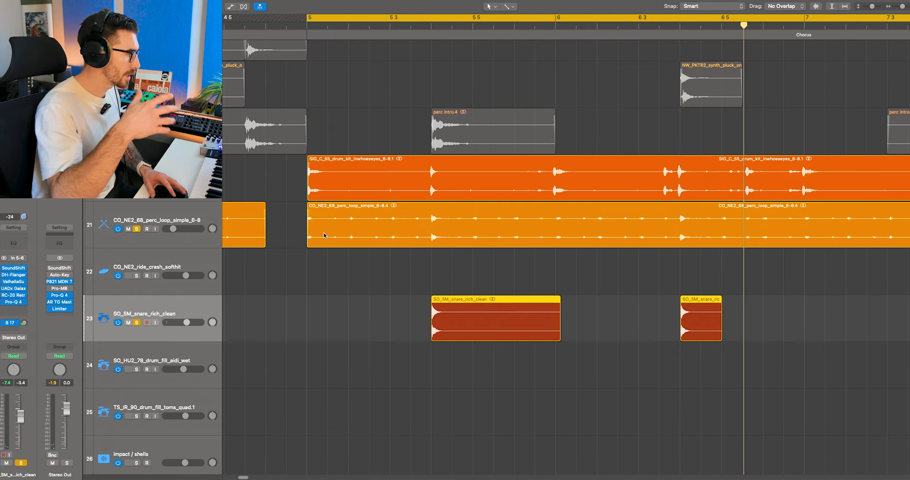
key("space")
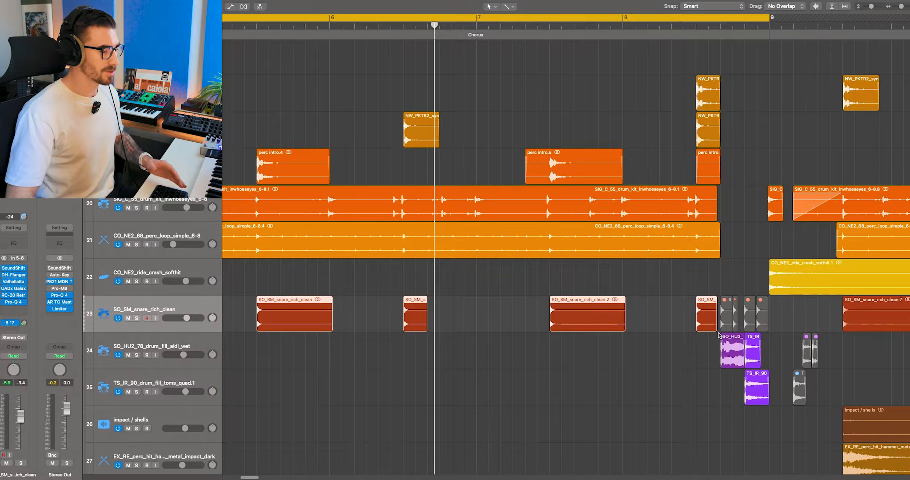
Step: Set the cycle range to span only from bar 8 to bar 9, around the drum fills
scroll(719, 334, "right", 2)
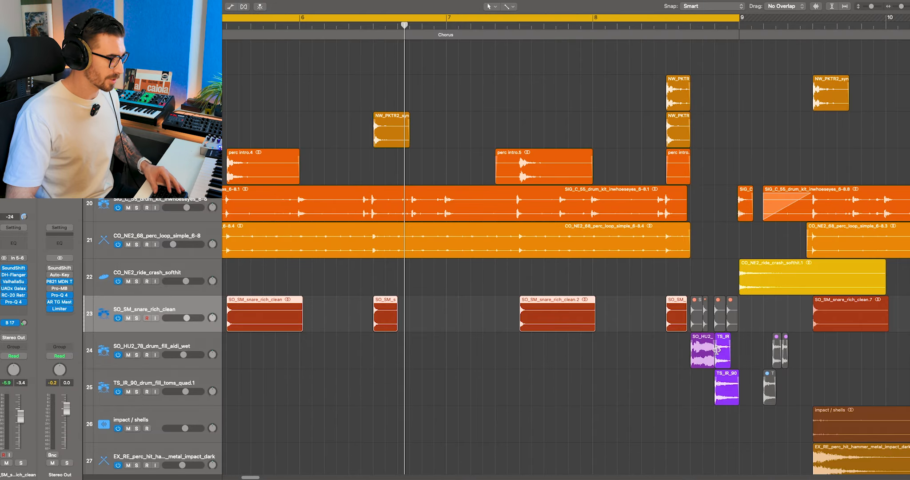
scroll(717, 353, "down", 3)
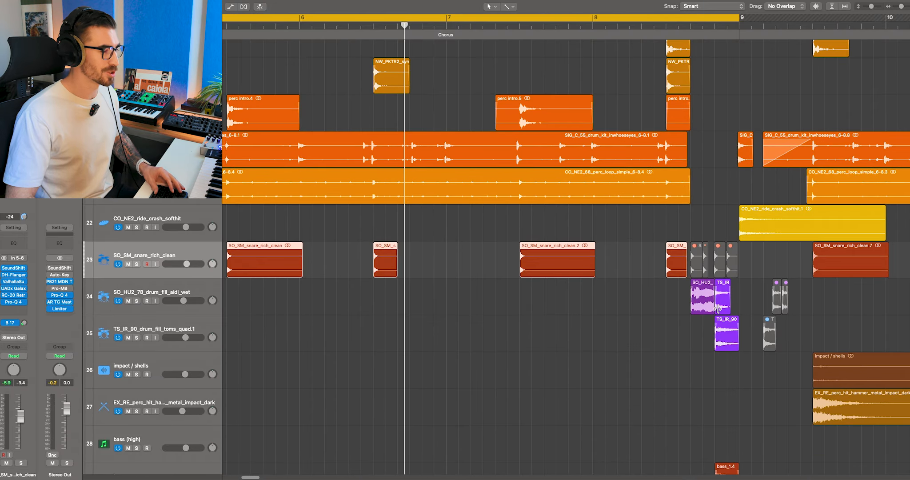
scroll(717, 308, "down", 1)
left_click_drag(598, 13, 741, 18)
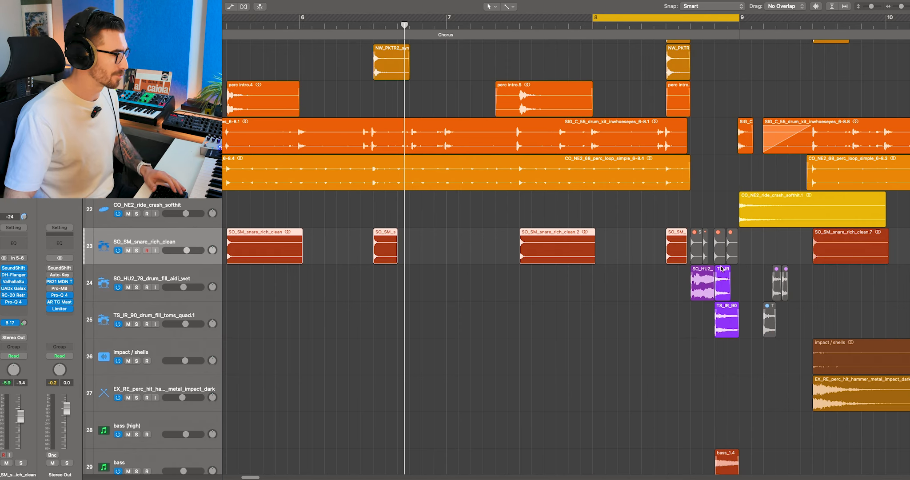
Step: Select the SO_HU2_78 drum fill and TS_IR_90 toms fill tracks, solo both, and play the cycled bar
scroll(721, 268, "right", 5)
left_click_drag(201, 300, 177, 305)
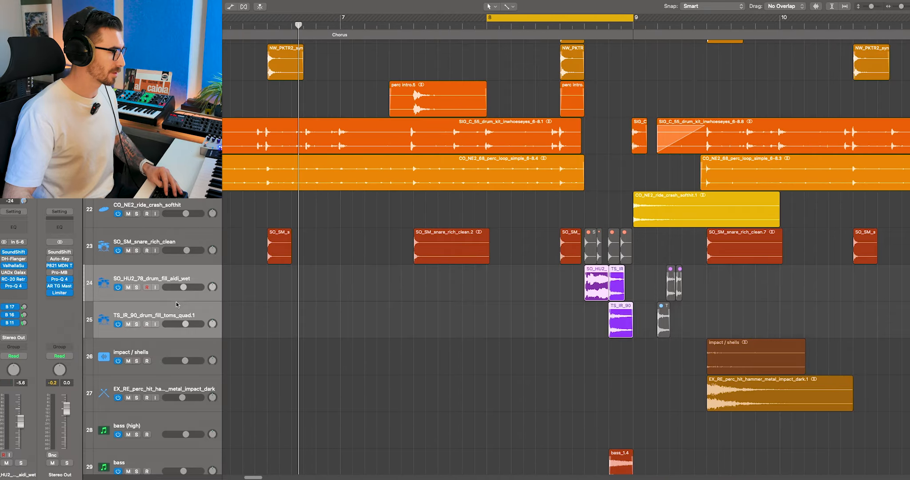
scroll(610, 265, "up", 4)
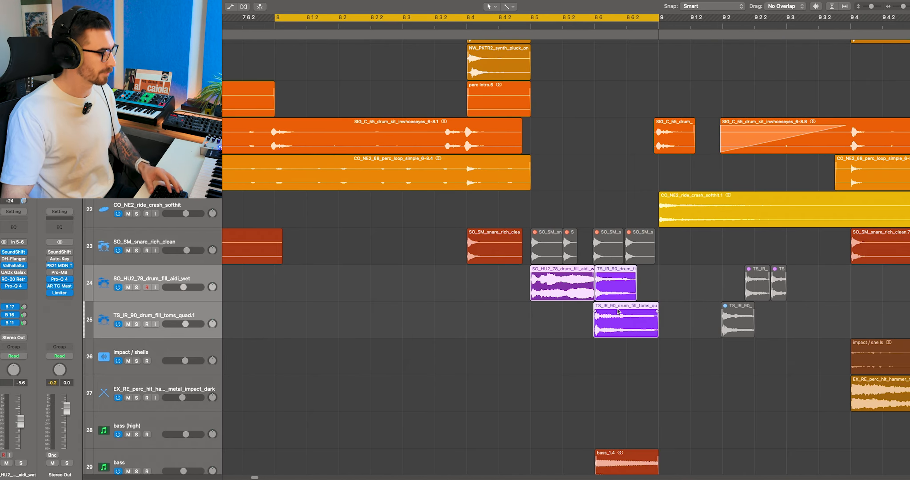
key("s")
key("space")
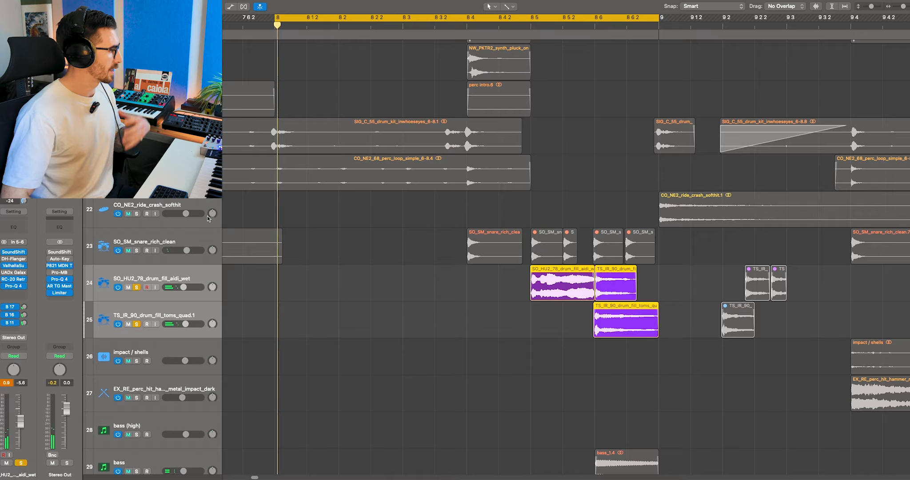
Step: Inspect the DH-Flanger settings on the TS_IR_90 toms fill track and close the plug-in window
left_click(181, 312)
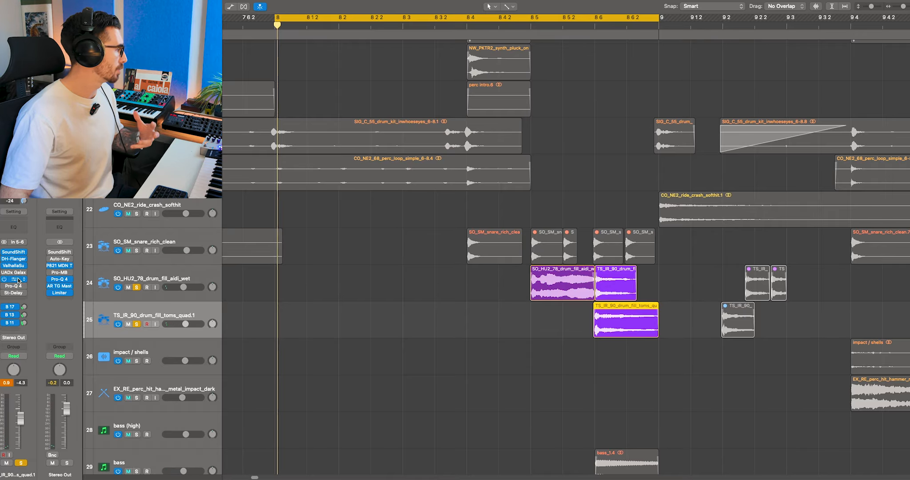
left_click(18, 259)
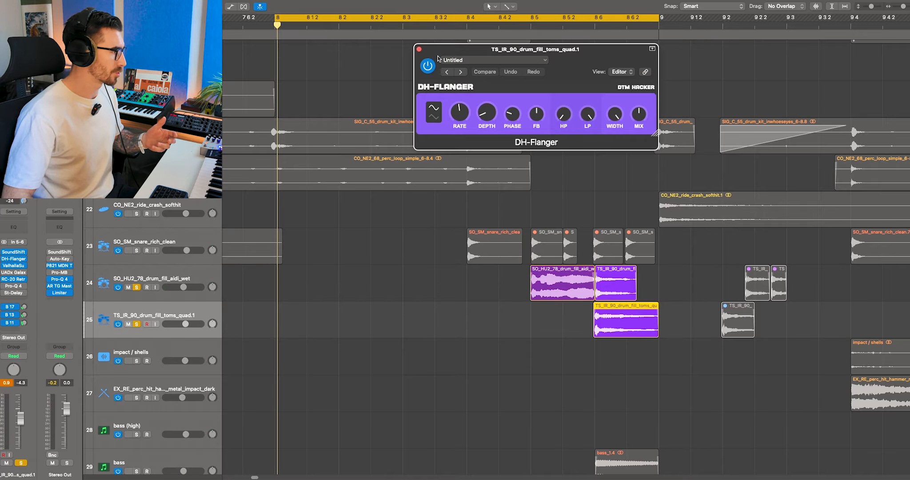
left_click(420, 50)
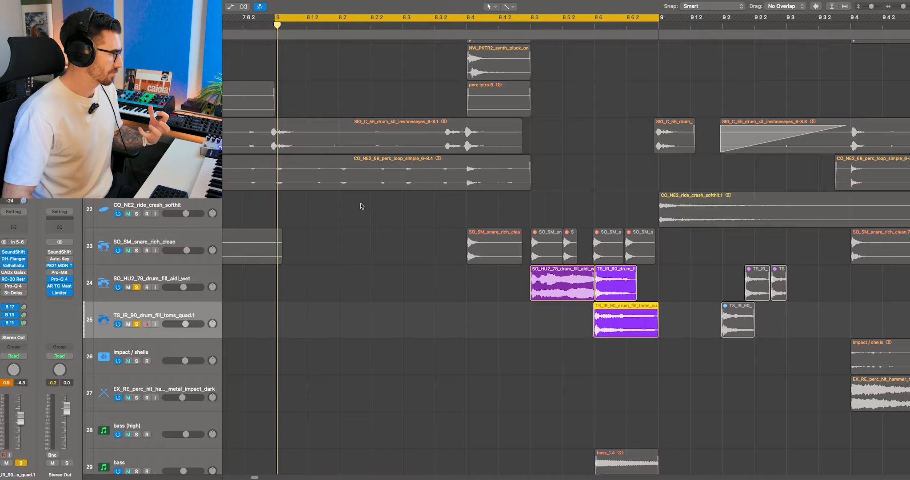
Step: Solo the tracks from the perc loop up to the synth pluck along with the drum fills, and play the cycled bar
left_click(180, 167)
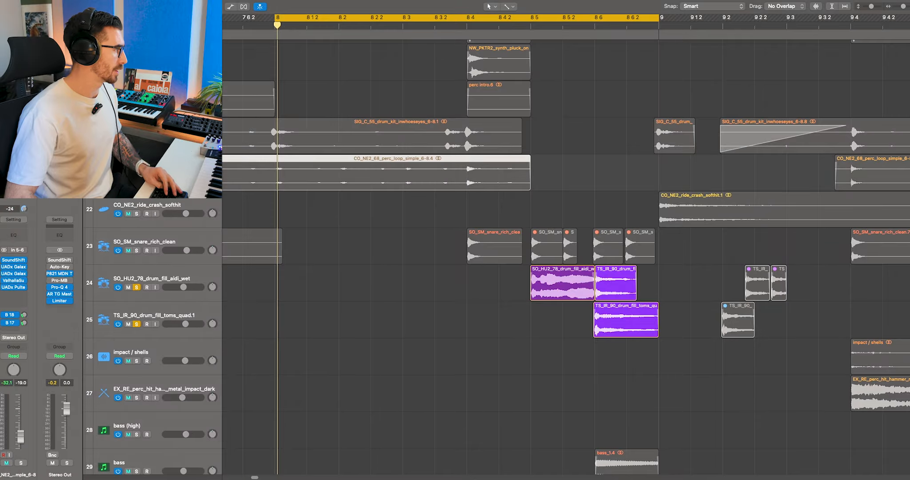
left_click(180, 60, "shift")
key("s")
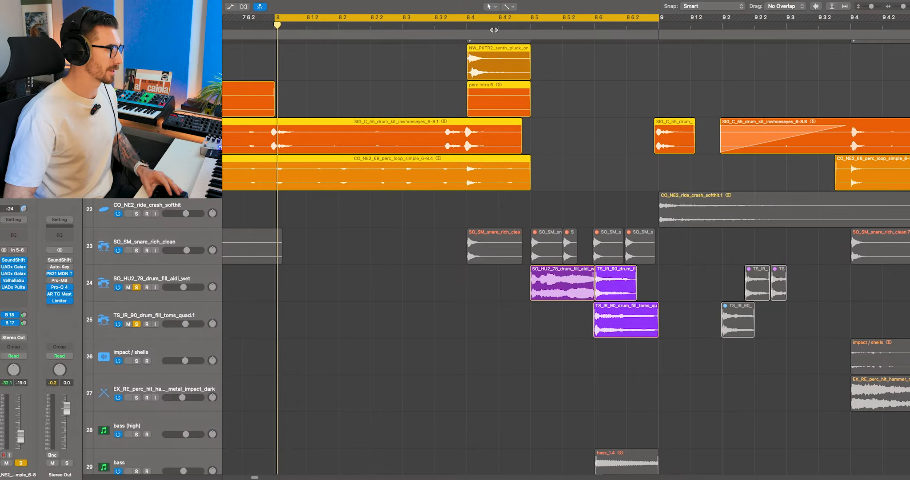
key("space")
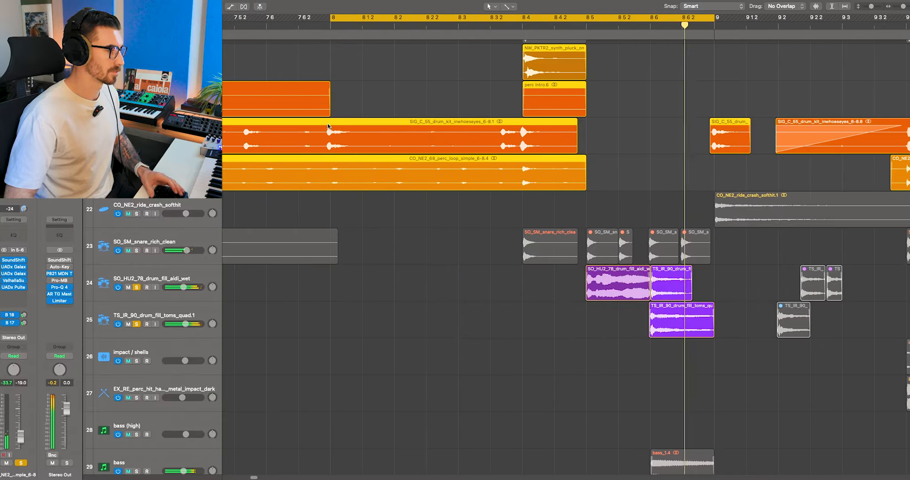
Step: Solo only the bass track with the bass_1.4 region, turn off the cycle, and play from about 8.3.2
key("s")
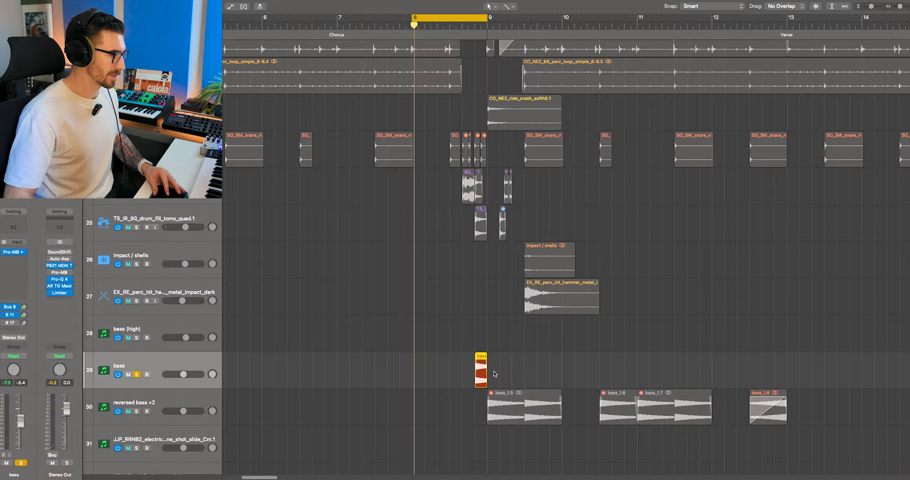
scroll(478, 372, "up", 5)
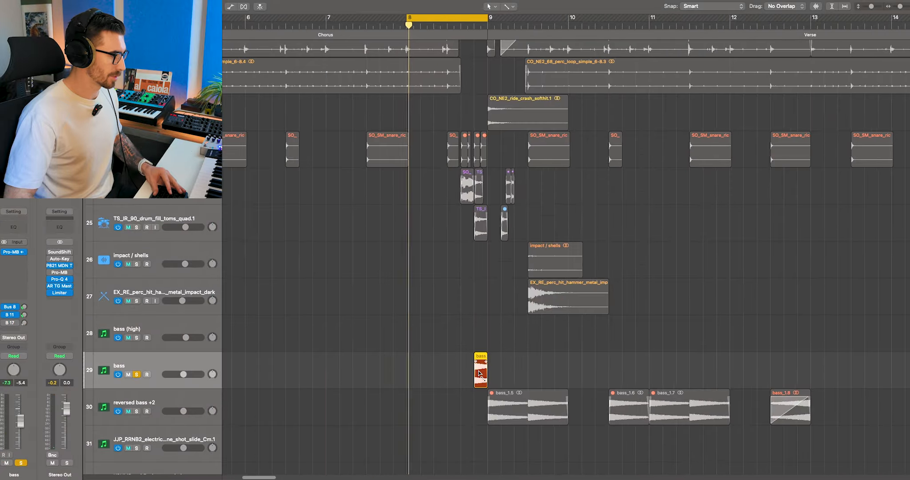
scroll(479, 373, "up", 3)
left_click_drag(446, 359, 502, 376)
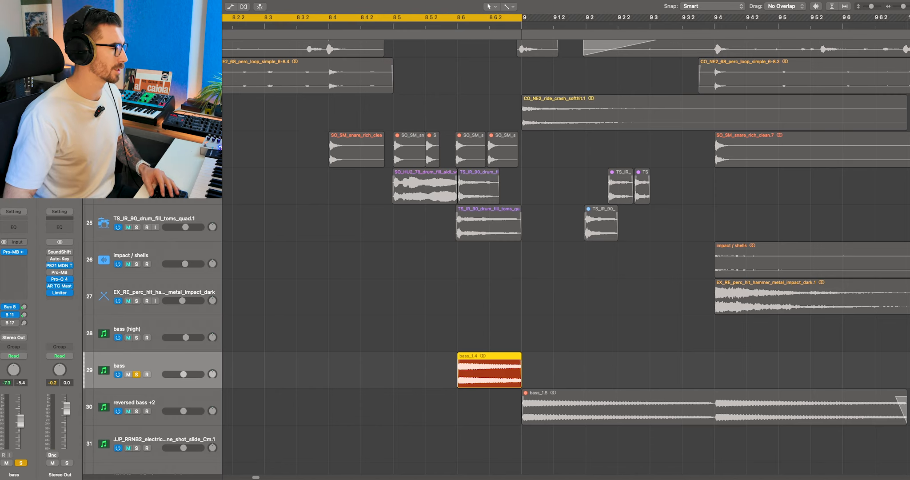
key("c")
left_click(296, 27)
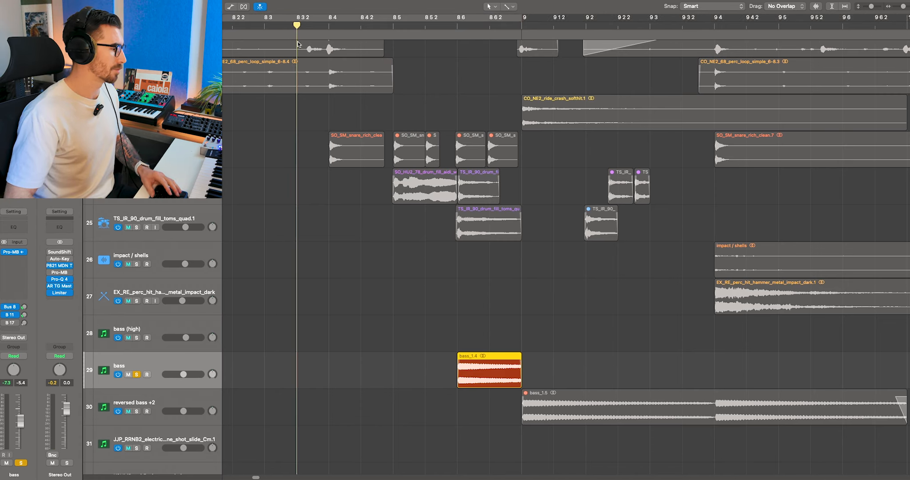
scroll(375, 212, "left", 5)
key("space")
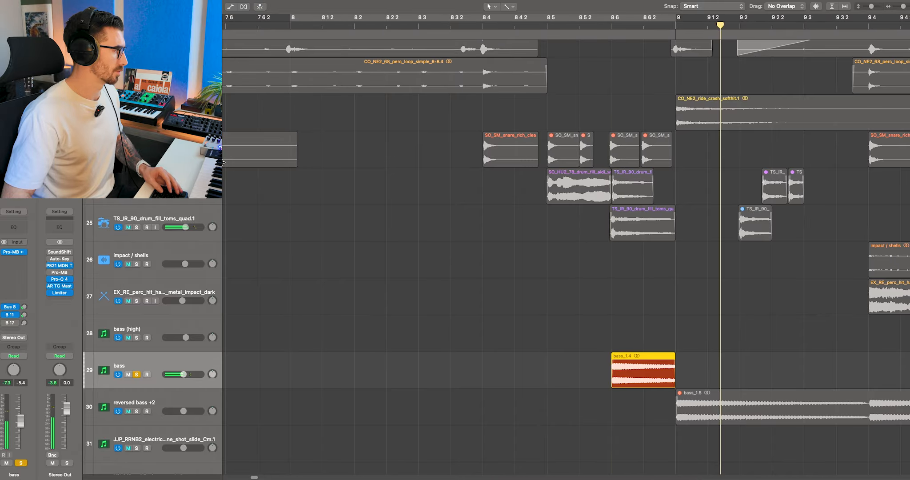
Step: Solo the tracks from SO_SM_snare_rich_clean down to bass together, play them into bar 9, and clear the solo
key("shift+Up")
key("shift+Up")
key("shift+Up")
key("shift+Up")
key("shift+Up")
key("shift+Up")
key("s")
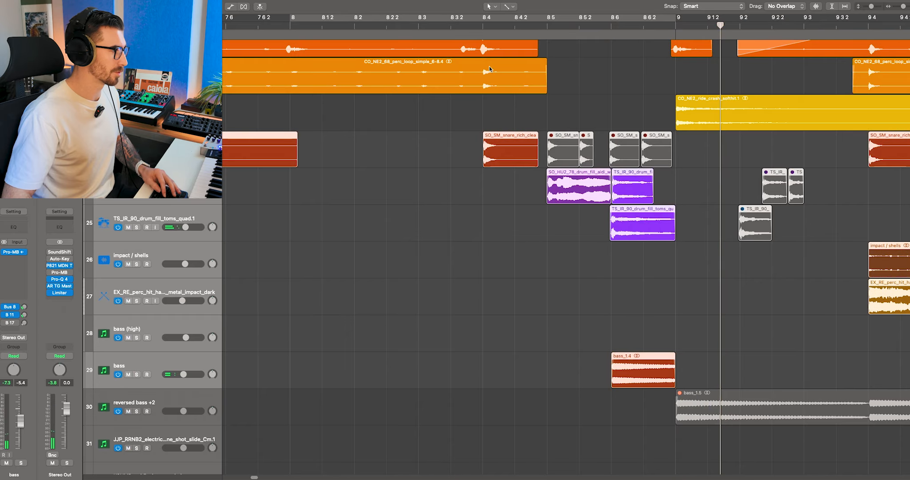
key("s")
key("space")
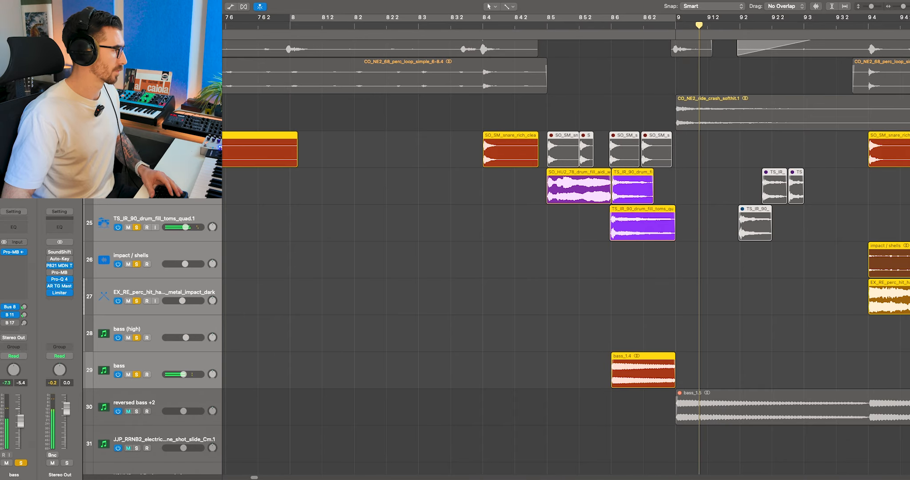
key("s")
Step: Solo the SC_KL_93 strings kora track, play it over the cycled chorus, and open its Magic Switch effect
scroll(330, 207, "down", 3)
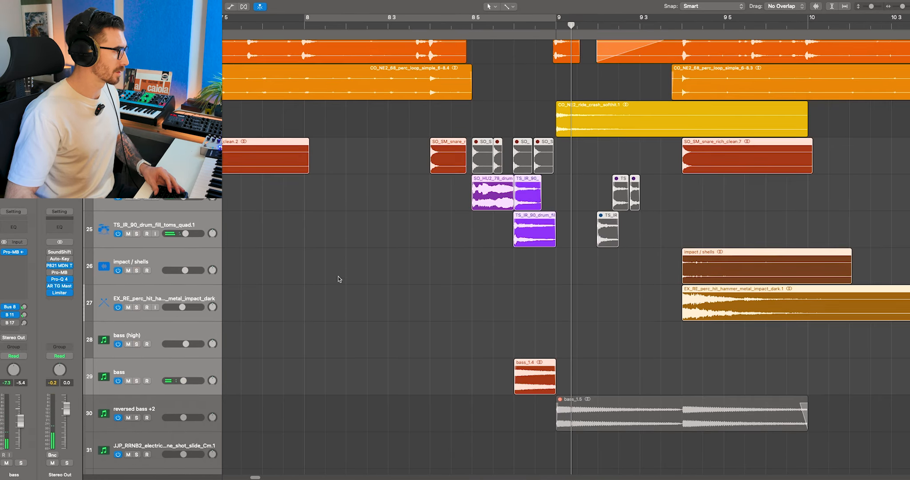
scroll(338, 279, "up", 5)
scroll(339, 279, "down", 2)
scroll(339, 273, "left", 5)
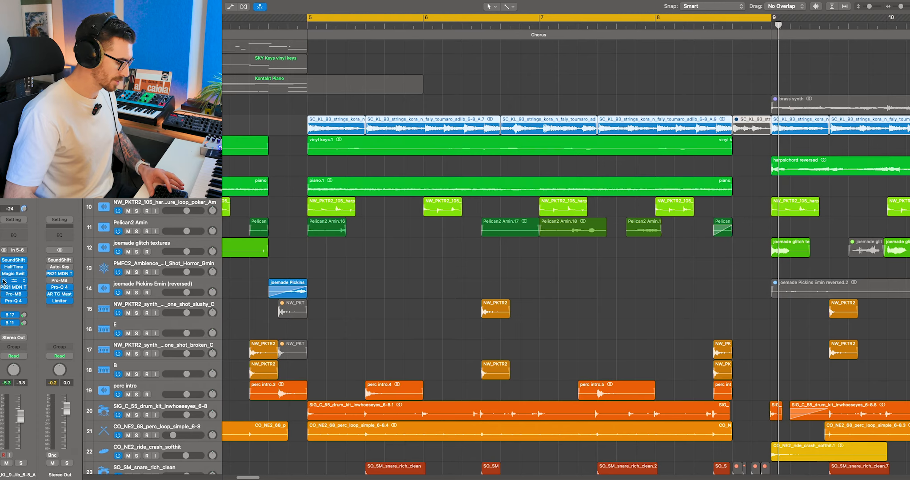
key("s")
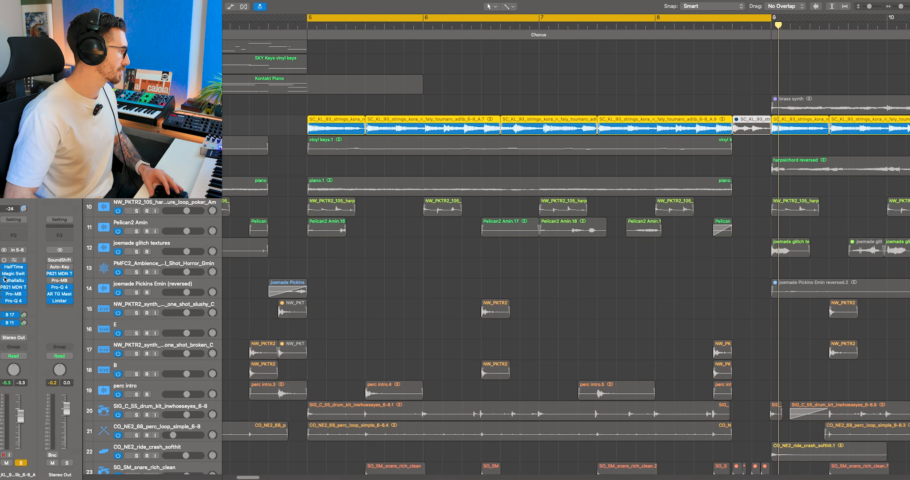
key("space")
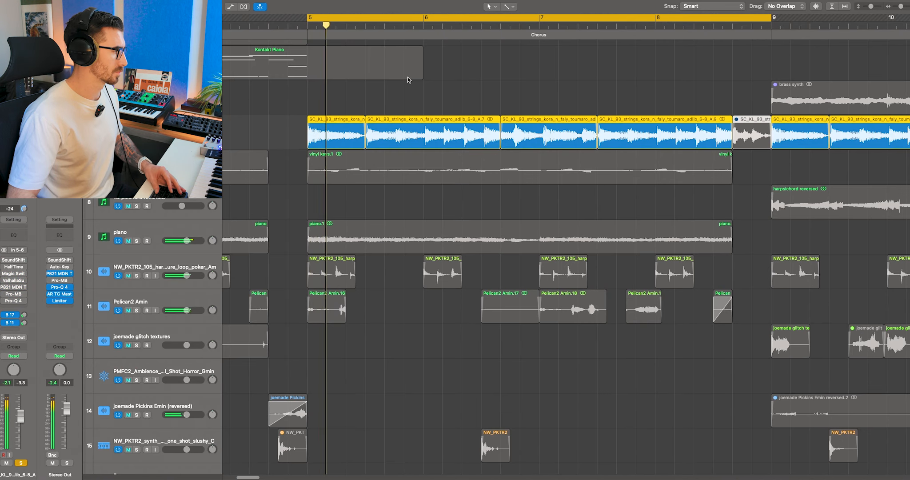
key("super+Down")
key("super+Down")
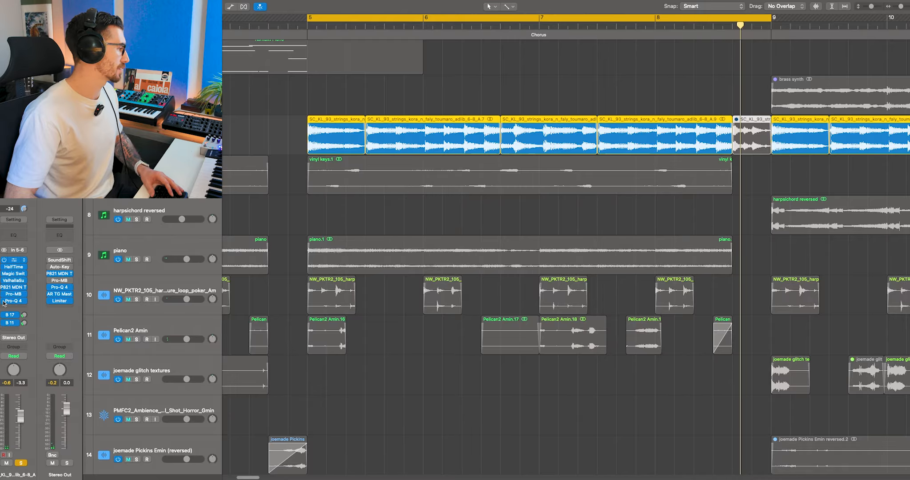
key("space")
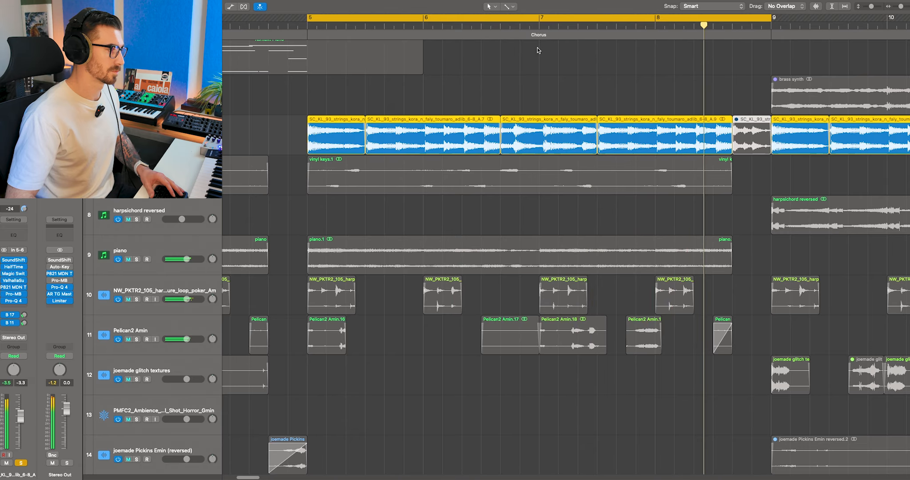
key("space")
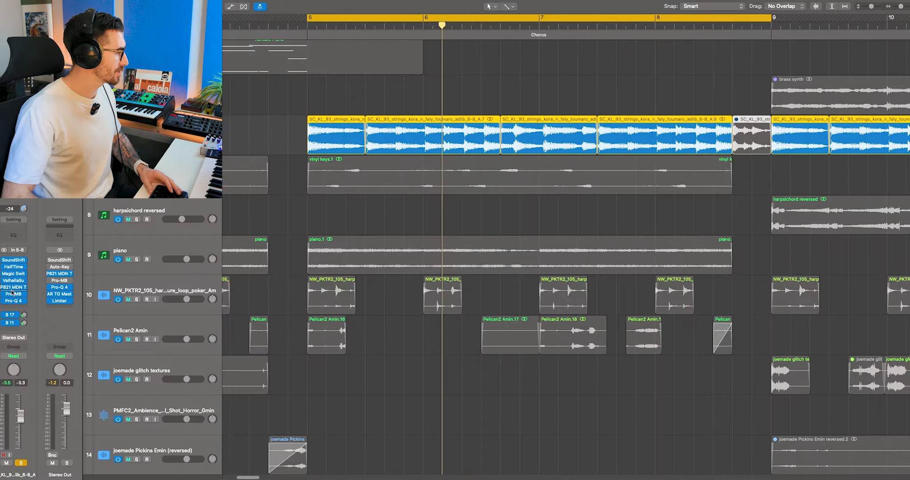
left_click(19, 276)
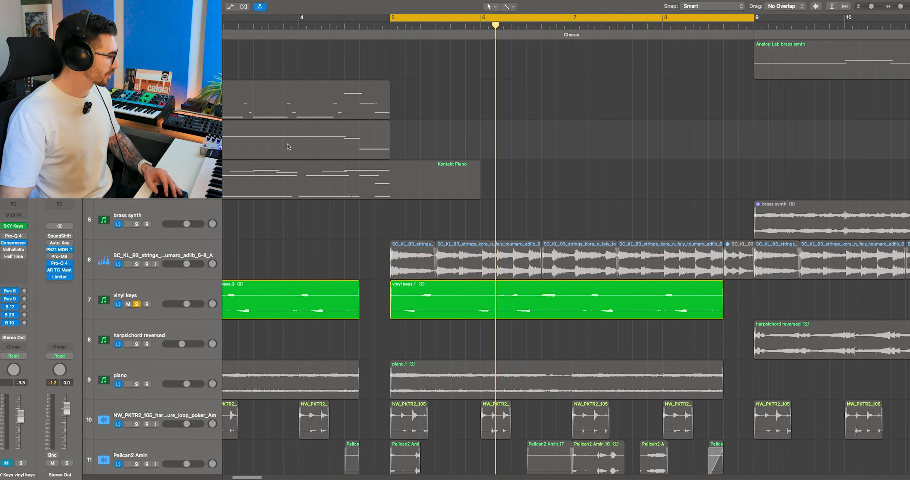
Step: Copy the four-bar SKY Keys vinyl keys region to bar 5 and inspect the SKY Keys instrument settings
left_click_drag(268, 132, 633, 127)
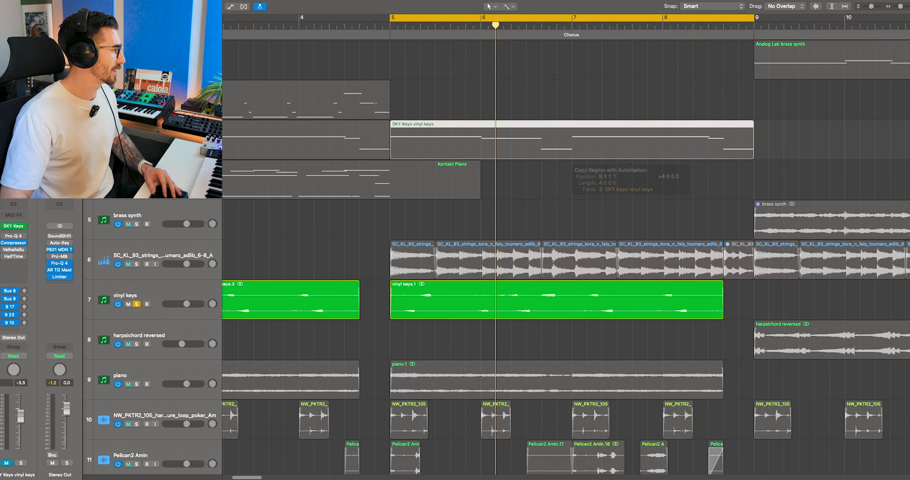
left_click(14, 225)
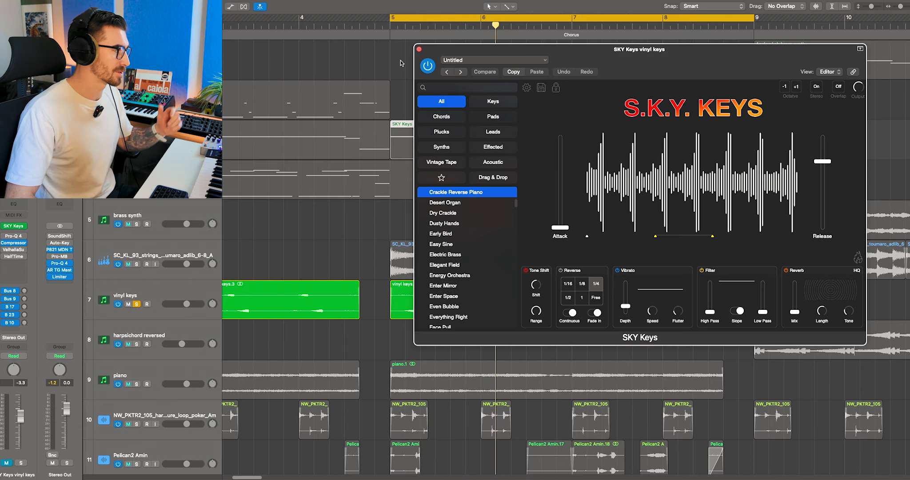
left_click(419, 50)
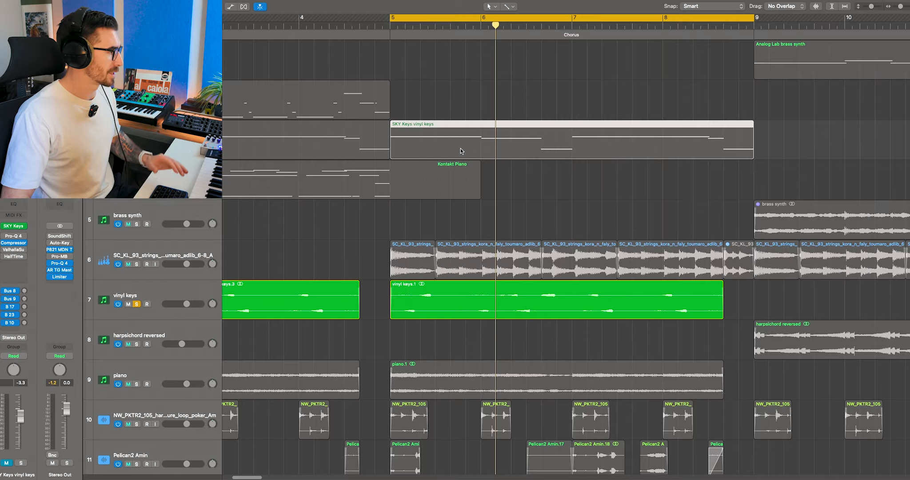
Step: Open the copied SKY Keys vinyl keys region in the Piano Roll and play the soloed vinyl keys against its notes
double_click(431, 140)
scroll(451, 165, "down", 5)
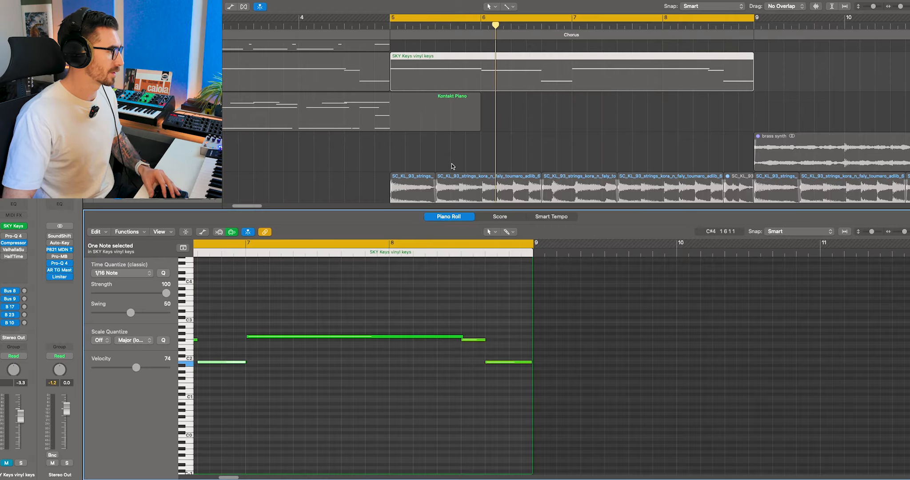
key("space")
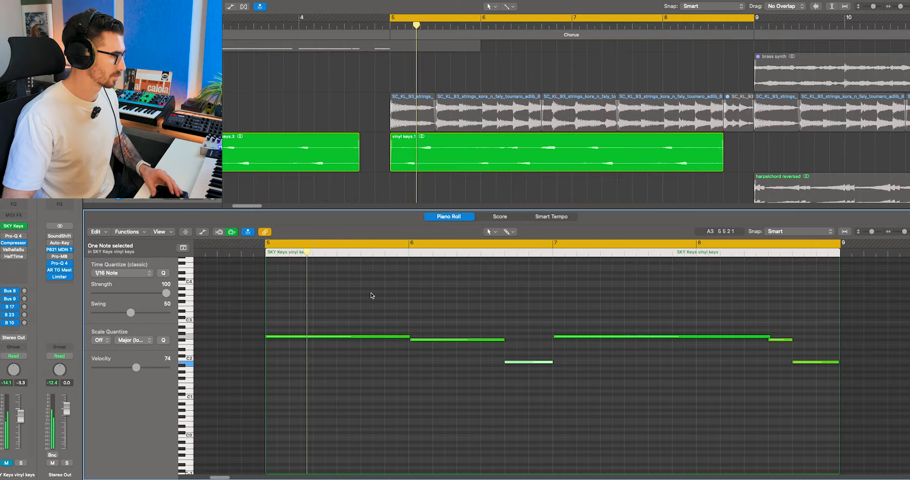
scroll(375, 296, "up", 2)
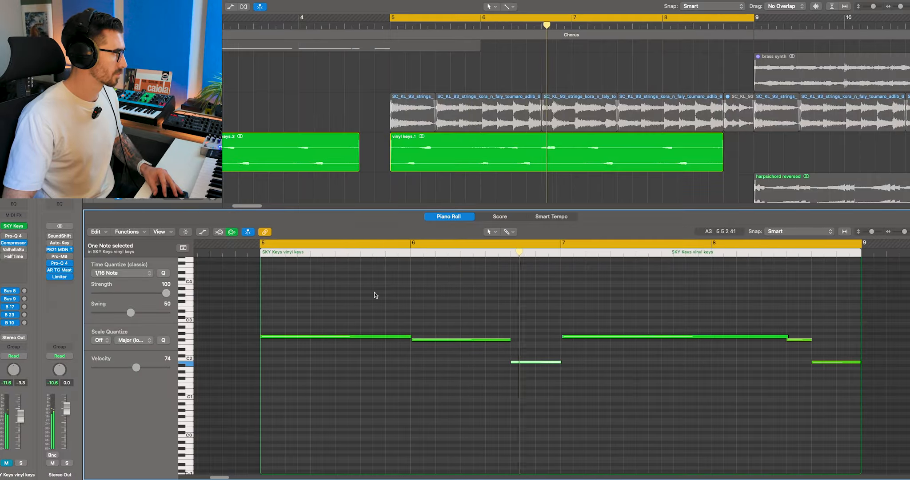
Step: Inspect the SoundShifter Pitch, Pro-Q 4 and PanCake2 effects on the soloed gloomydays environment track, closing each window
left_click(132, 156)
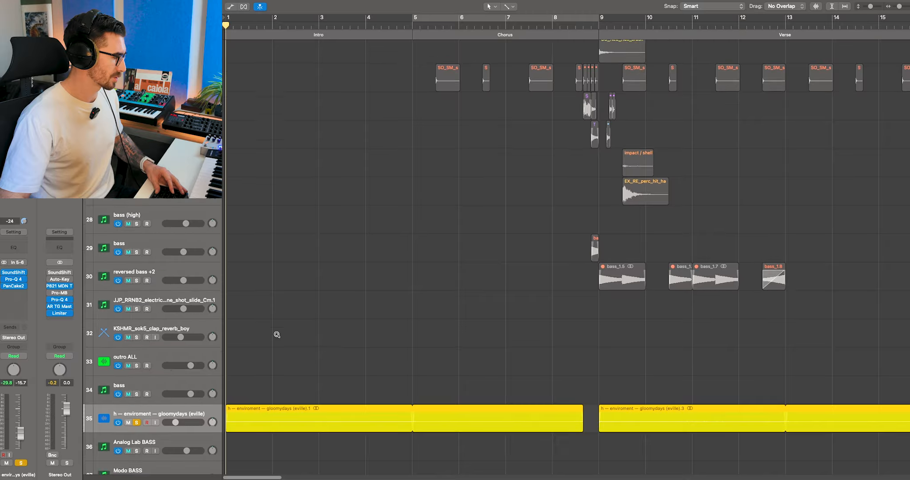
scroll(276, 334, "up", 3)
scroll(277, 335, "down", 3)
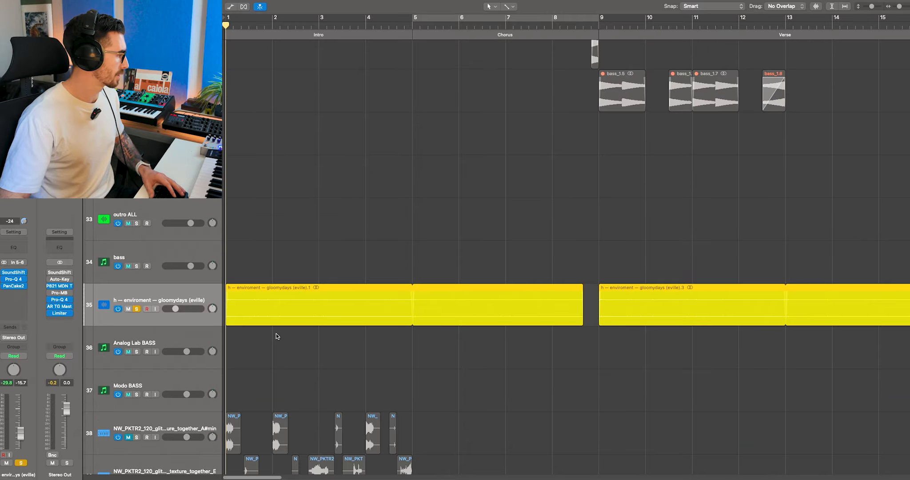
left_click(13, 272)
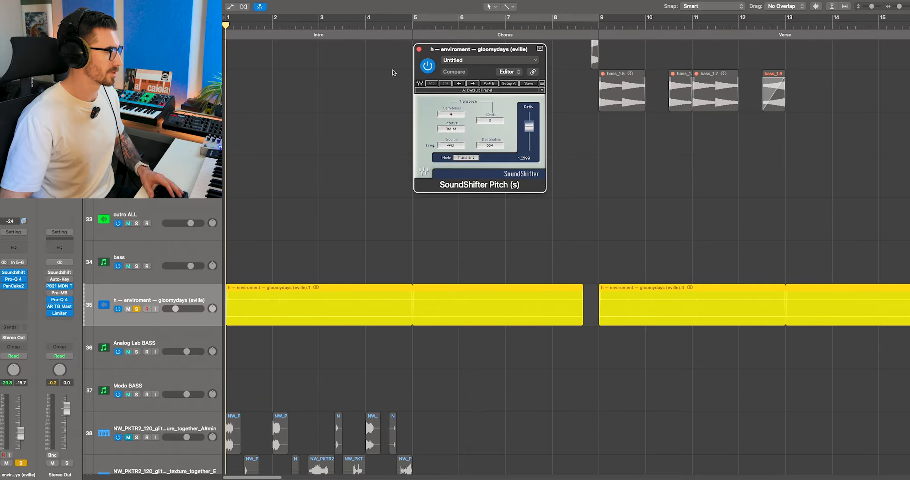
left_click(14, 279)
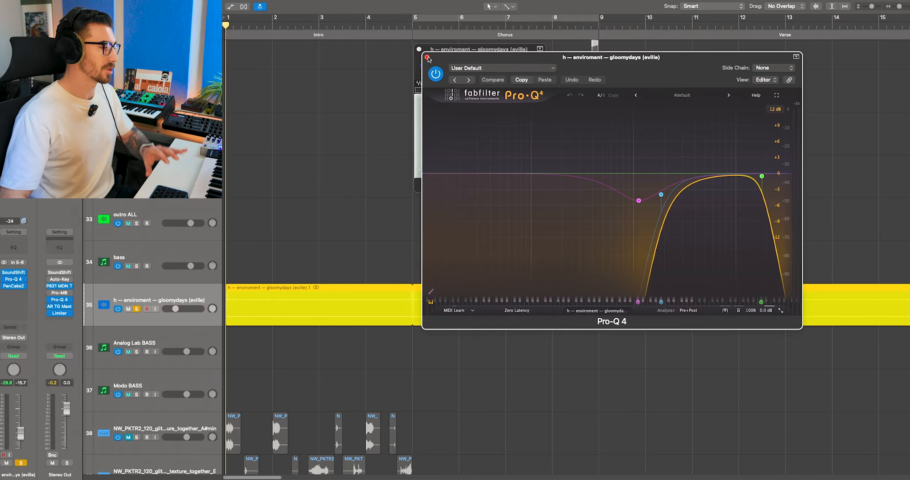
left_click(428, 57)
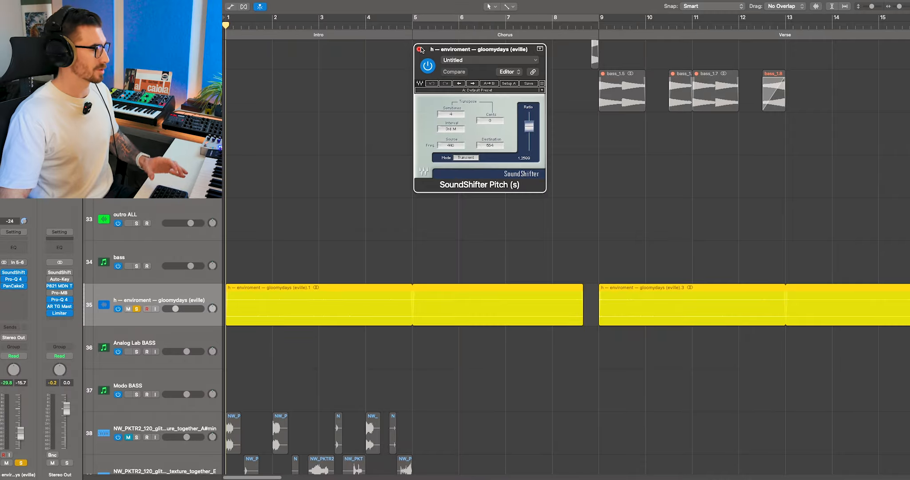
left_click(419, 49)
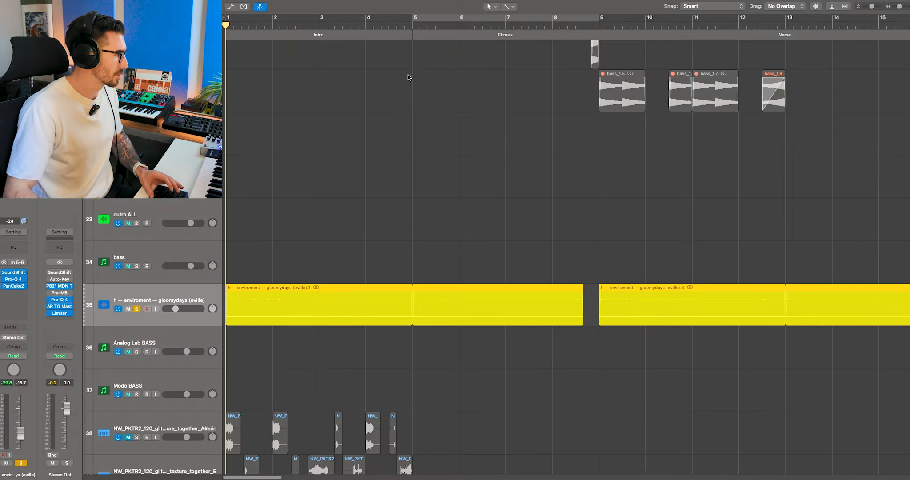
left_click(17, 287)
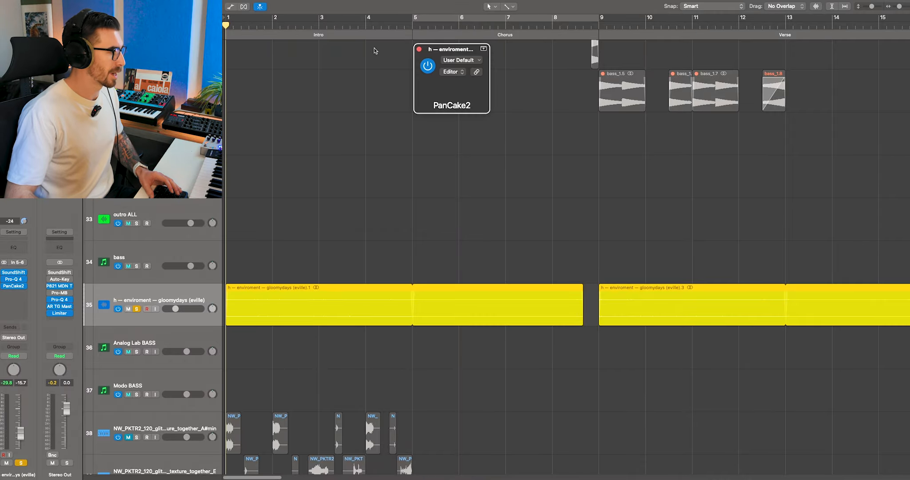
left_click(419, 49)
Step: Play the intro with only the gloomydays environment track soloed, and clear the solo
key("space")
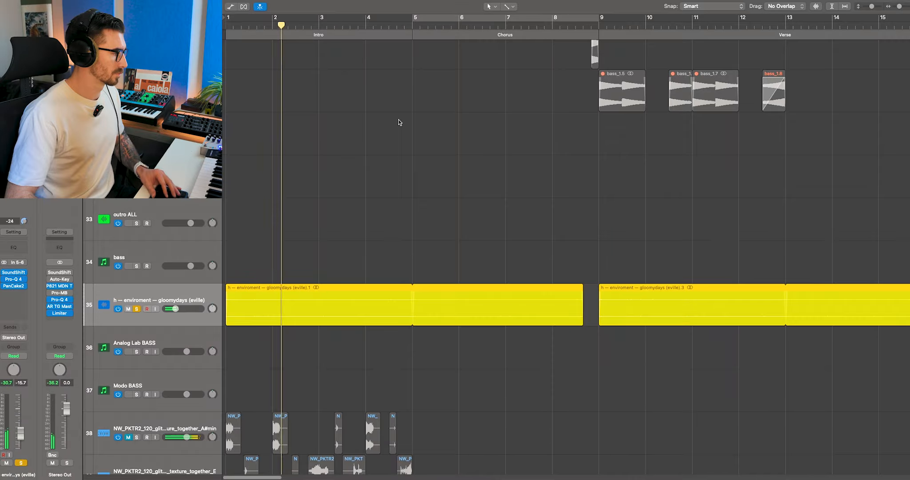
key("ctrl+s")
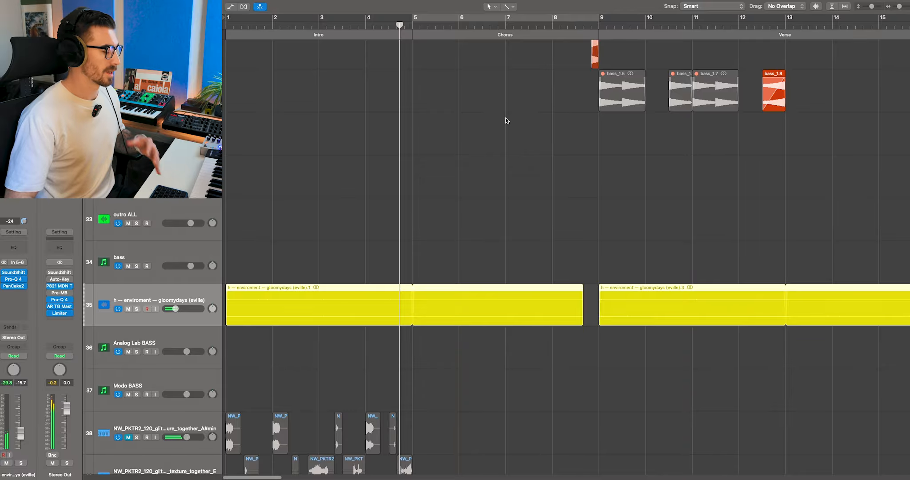
scroll(506, 121, "up", 3)
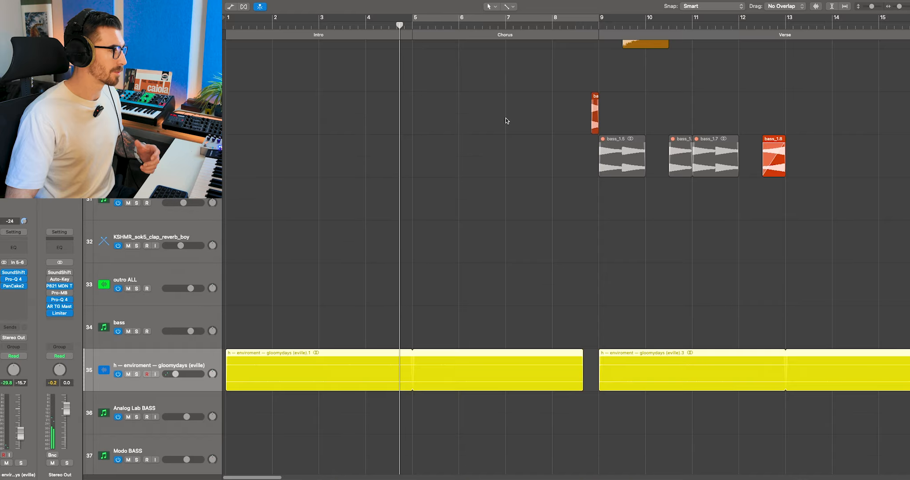
scroll(506, 120, "up", 10)
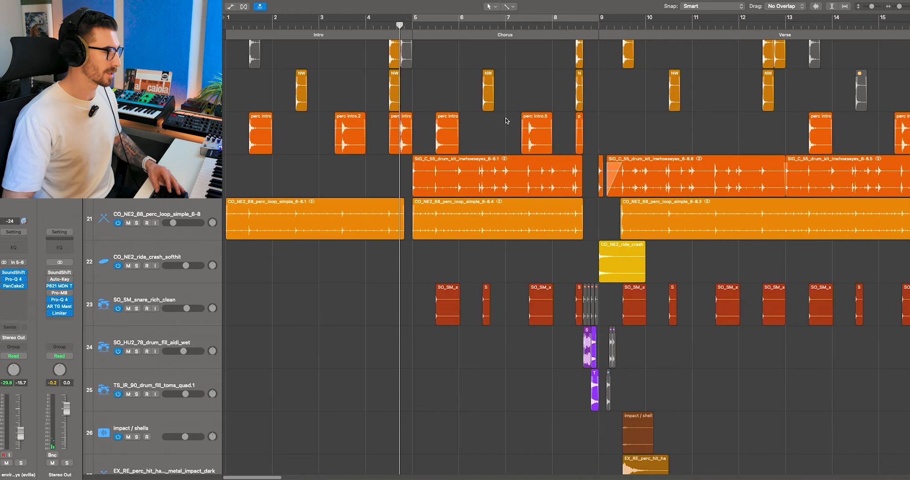
Step: Set the cycle range over the verse from bar 9 to bar 17 and play it
key("super+Up")
key("super+Up")
key("super+Up")
key("super+Up")
key("super+Up")
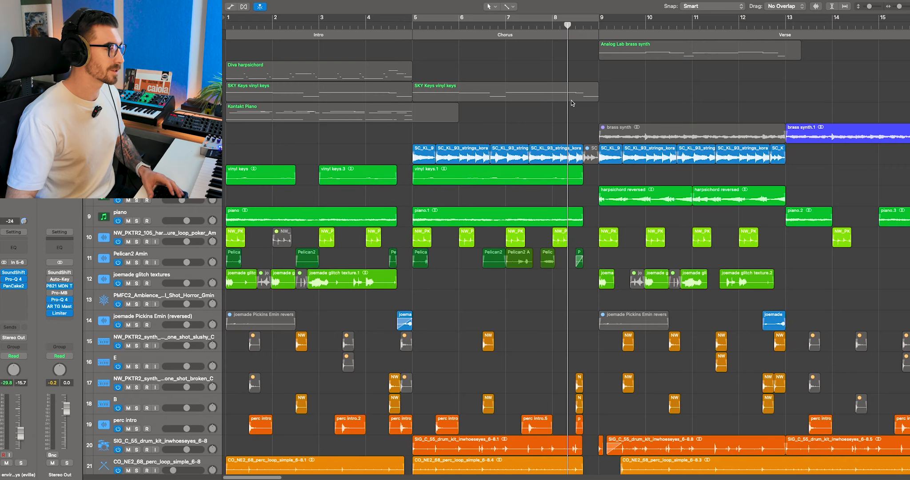
scroll(572, 107, "right", 5)
left_click_drag(832, 20, 471, 20)
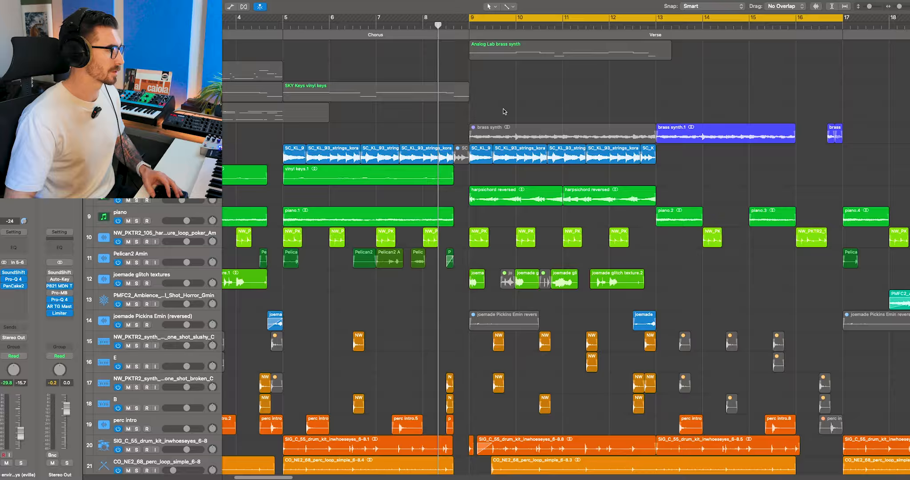
left_click_drag(471, 101, 493, 125)
key("space")
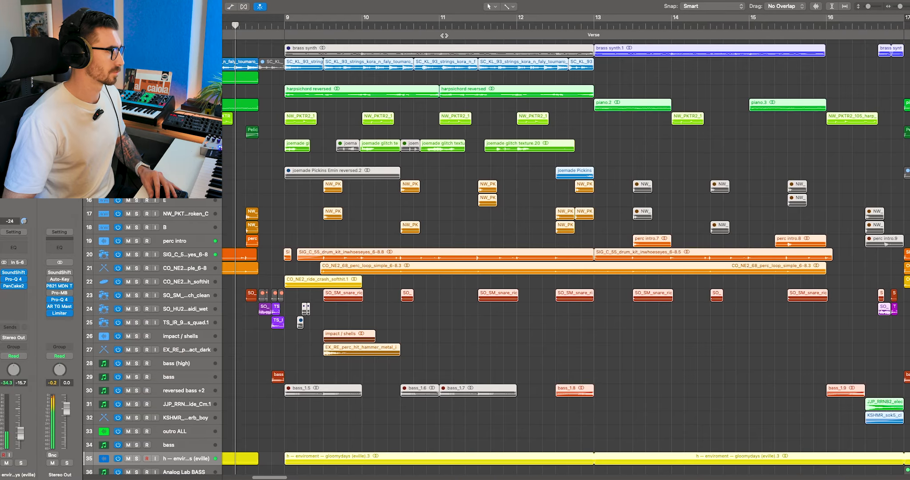
left_click(620, 95)
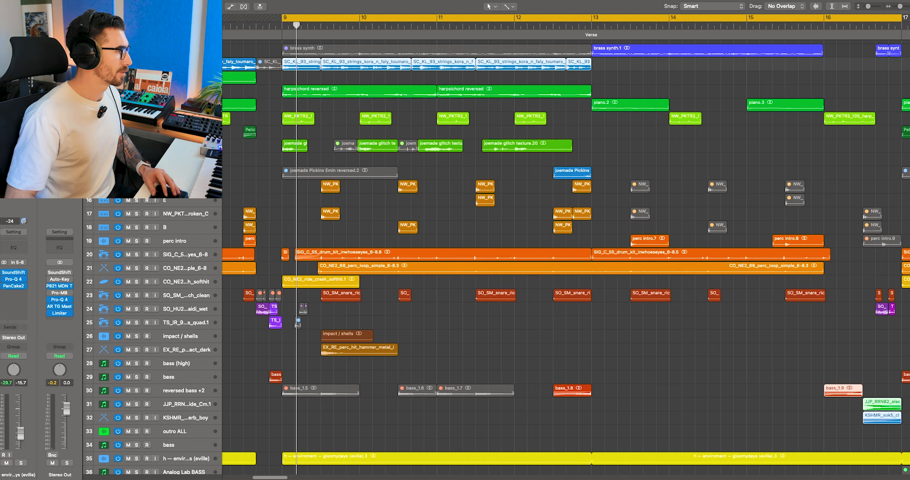
Step: Clear the solo on the kora strings track and select the NW_PKTR2 harp texture and joemade glitch texture tracks in the verse
key("ctrl+s")
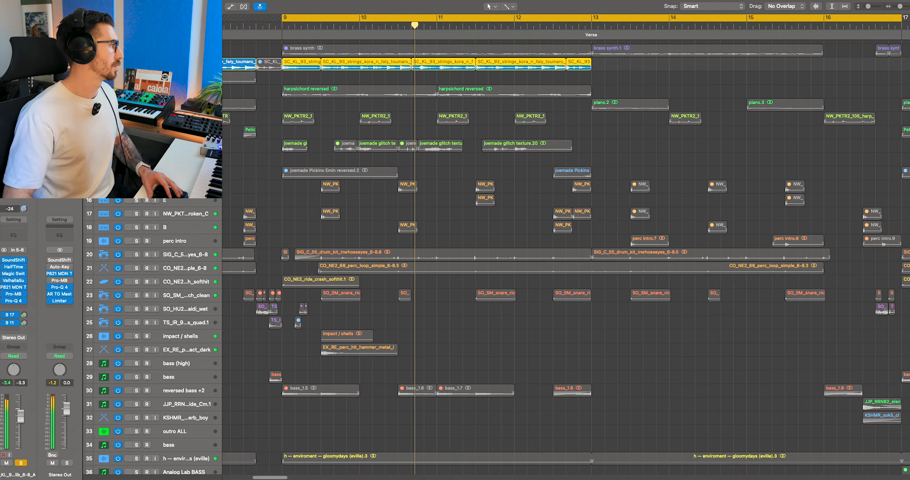
key("ctrl+s")
left_click(200, 119)
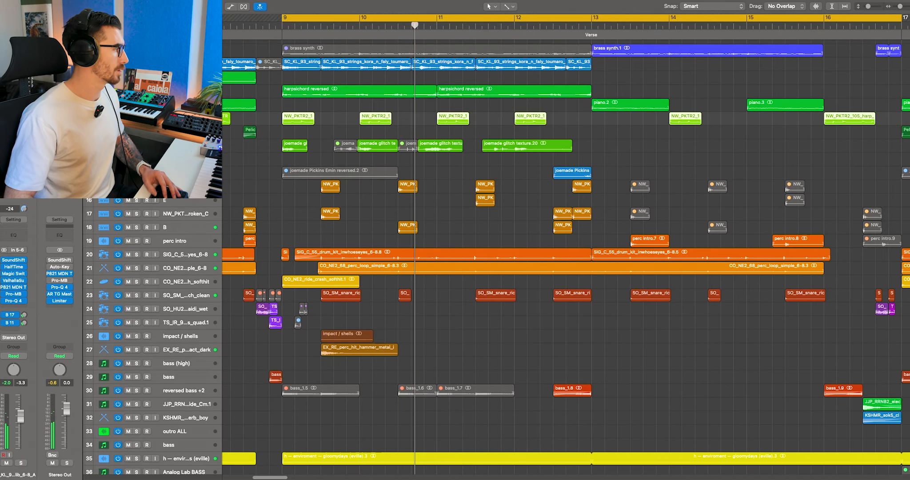
left_click(200, 145, "shift")
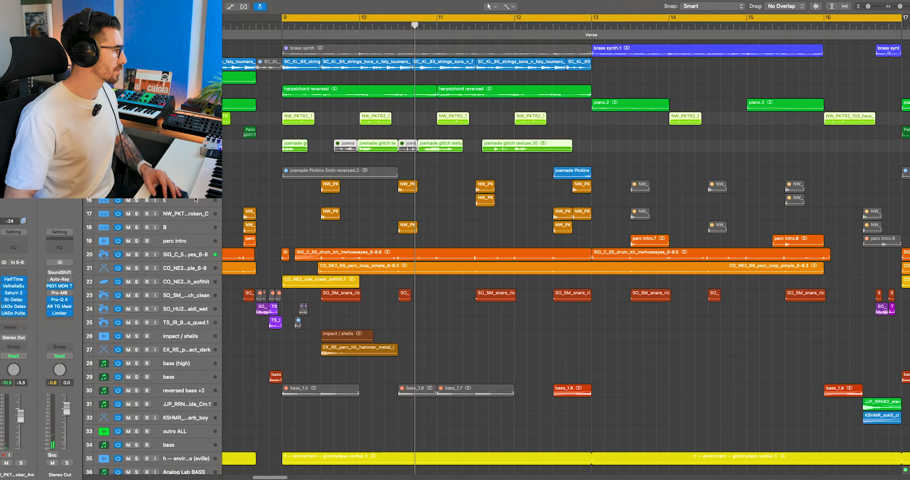
Step: Solo the NW_PKTR2 synth pluck tracks together and play them from the start of the verse
left_click(187, 186)
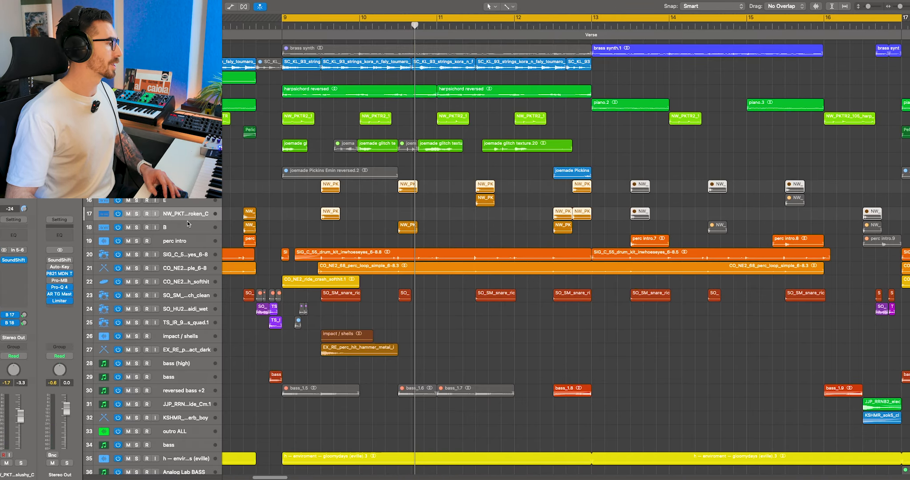
left_click(187, 223, "shift")
key("ctrl+s")
left_click(321, 19)
double_click(319, 26)
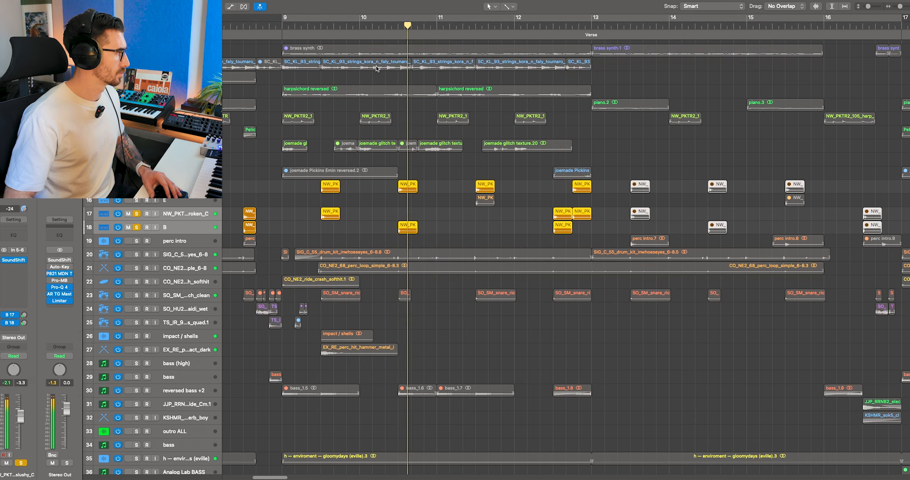
key("space")
Step: Solo the CO_NE2 ride crash track and inspect its Pro-Q 4 and Stereo Delay effects, closing both windows
key("s")
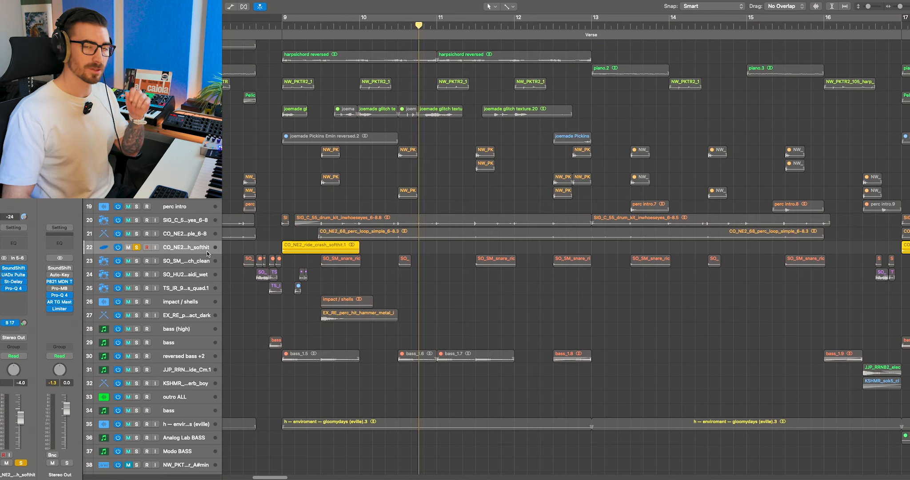
left_click(17, 289)
left_click(13, 281)
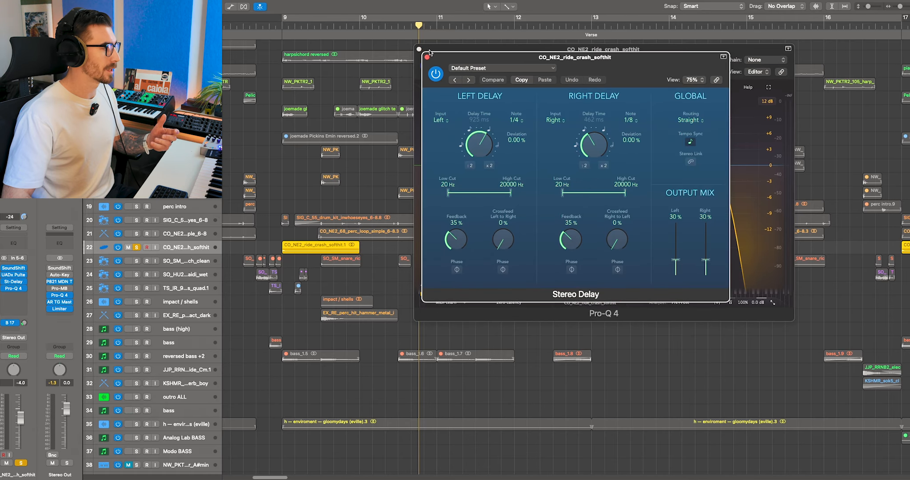
left_click(427, 57)
left_click(420, 50)
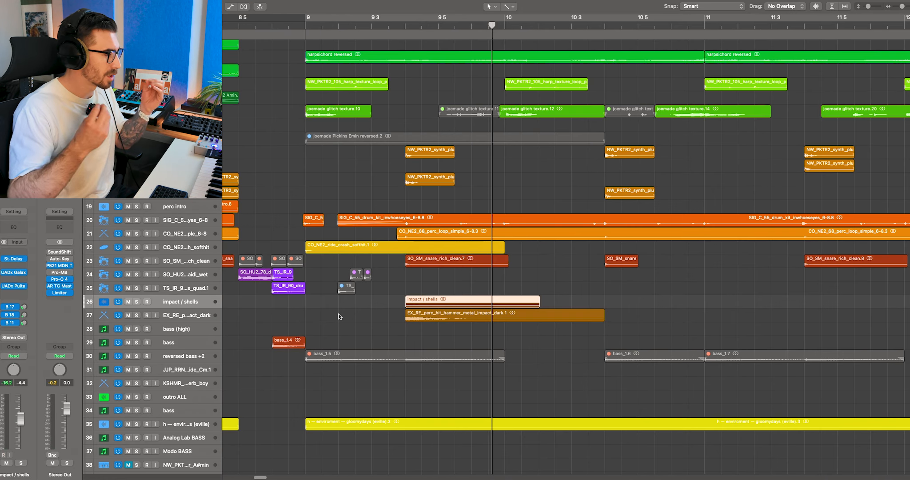
Step: Play the impact / shells track soloed from just before its region in bar 9, and clear the solo
key("s")
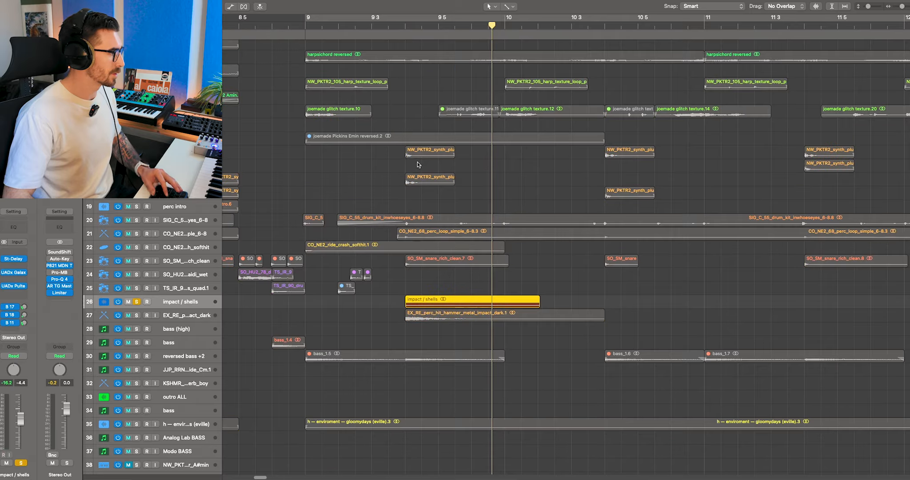
left_click(403, 33)
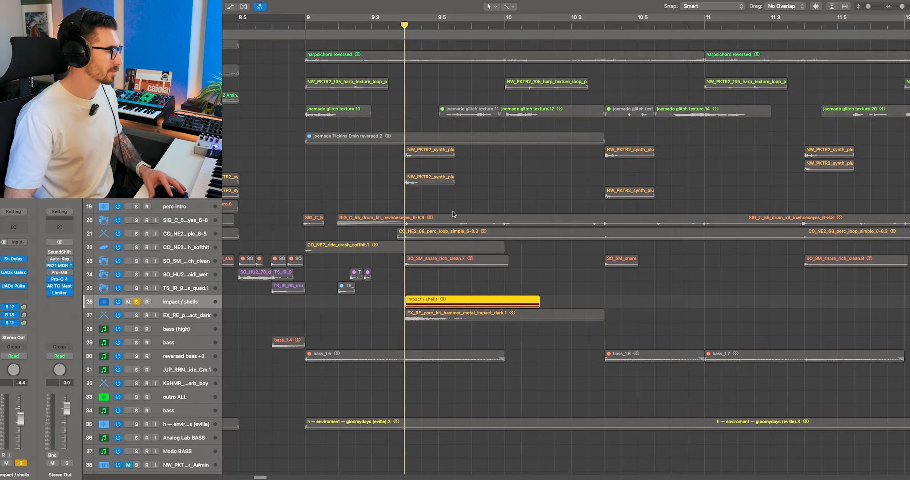
key("s")
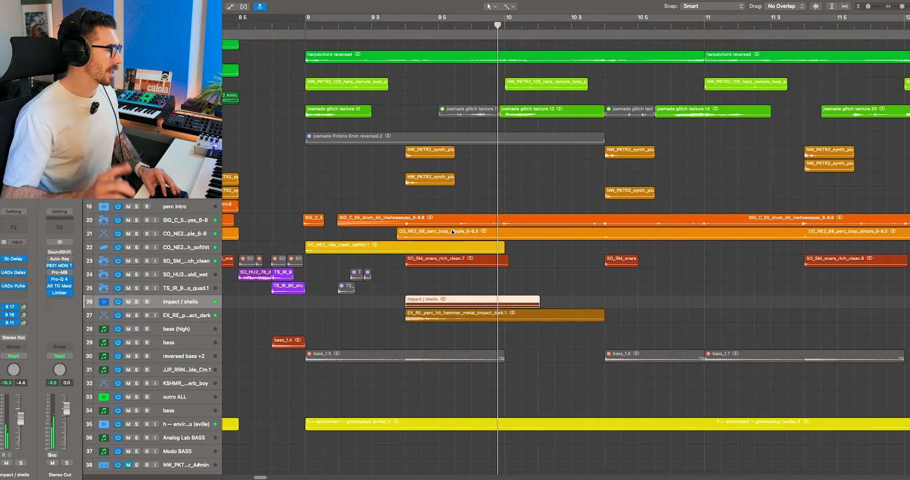
Step: Select the scaffolding impact and bullet shell source regions on tracks 42 and 43, and play the bullet shell track soloed
scroll(451, 228, "down", 5)
left_click_drag(385, 403, 434, 433)
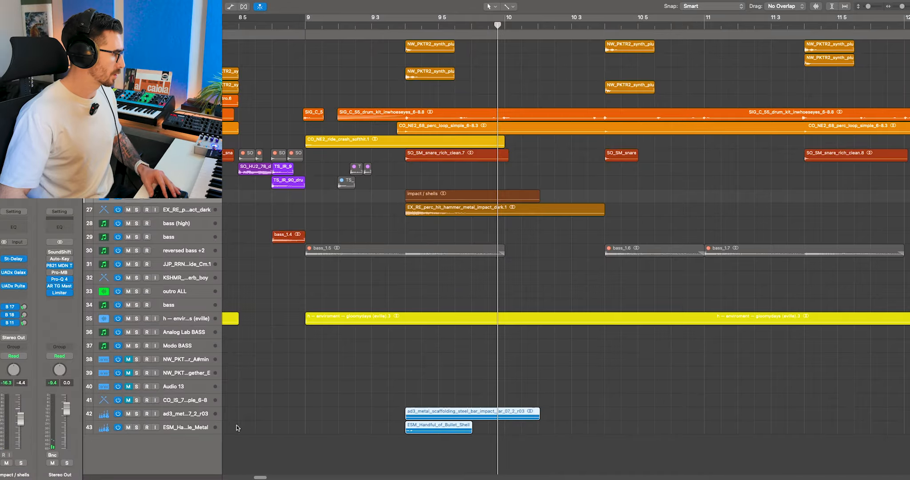
left_click(189, 429)
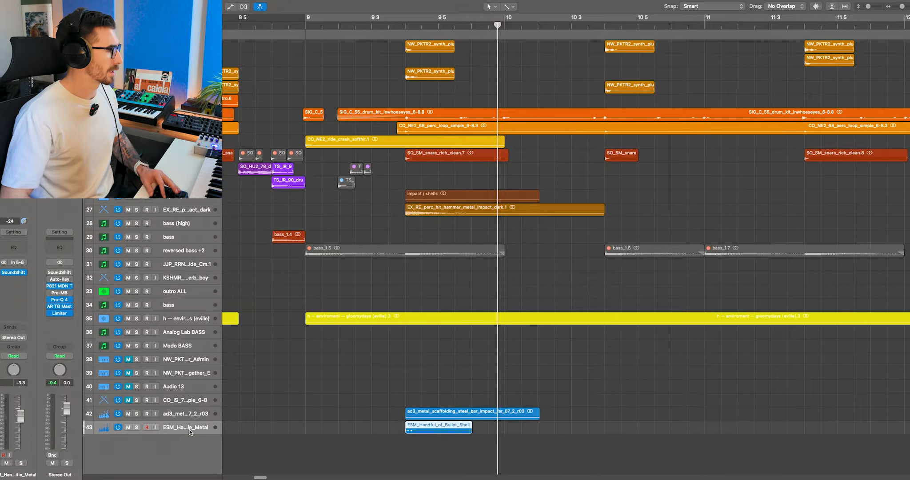
key("s")
left_click(395, 31)
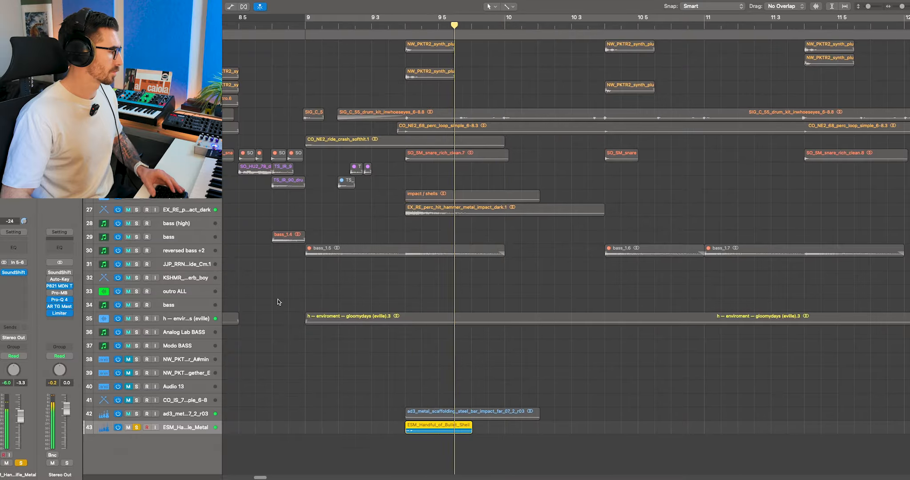
Step: Play the ad3 metal scaffolding impact track soloed and compare it with its Stereo Delay bypassed and active
key("Up")
left_click(396, 22)
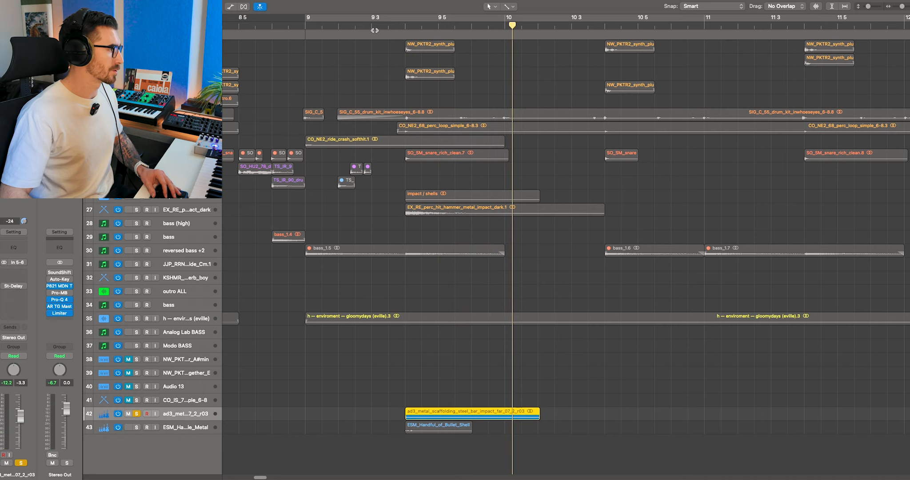
mouse_move(5, 288)
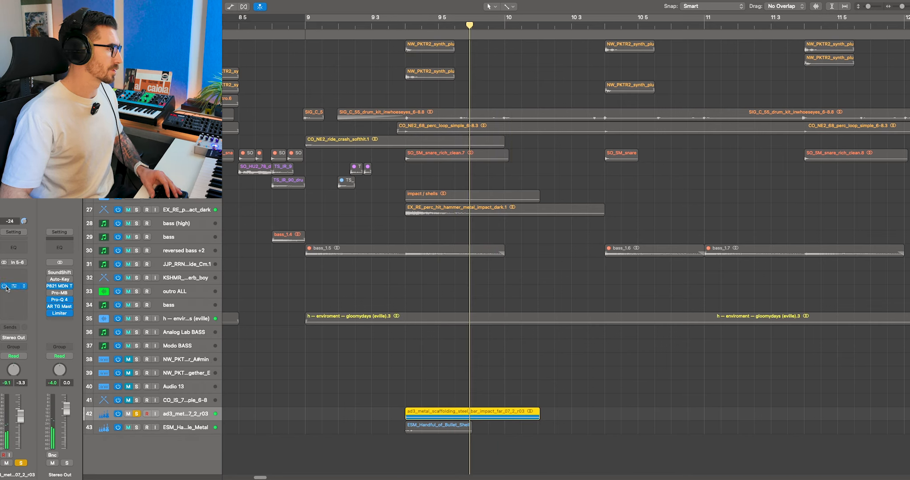
double_click(394, 24)
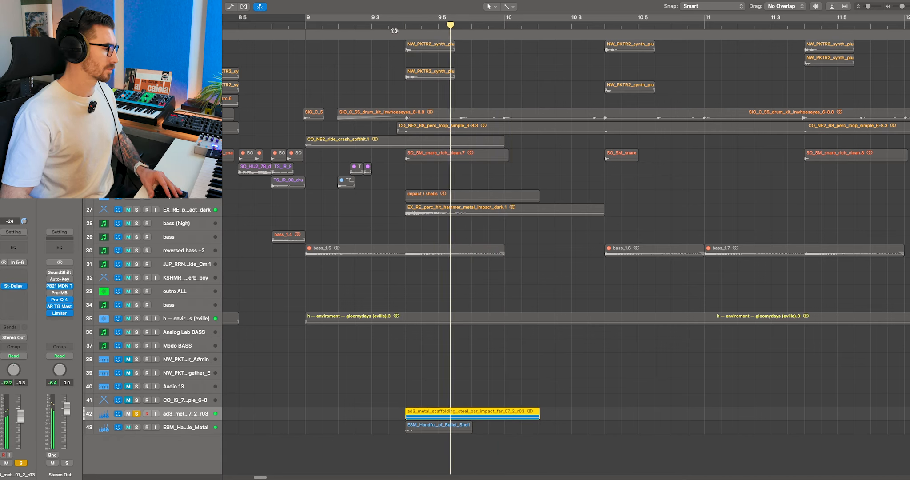
Step: Audition the scaffolding impact and bullet shell tracks soloed together, and mute both source regions
key("space")
left_click(188, 429)
key("s")
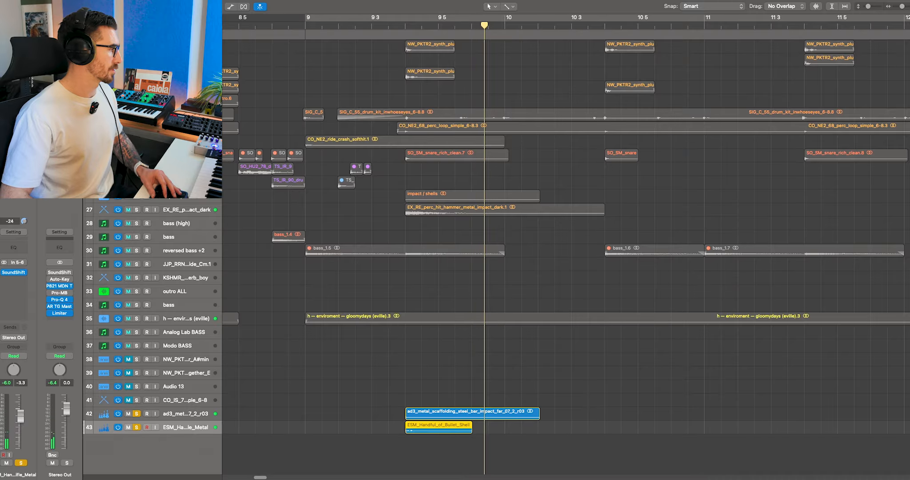
key("s")
left_click_drag(369, 390, 433, 435)
key("ctrl+m")
Step: Solo the combined impact / shells track and play it from bar 9 3
scroll(477, 197, "up", 7)
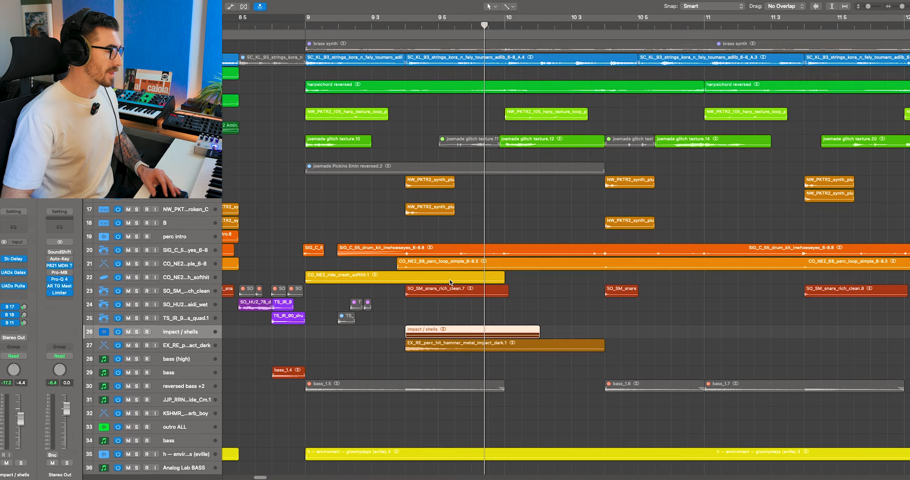
key("s")
scroll(450, 282, "down", 1)
left_click(372, 22)
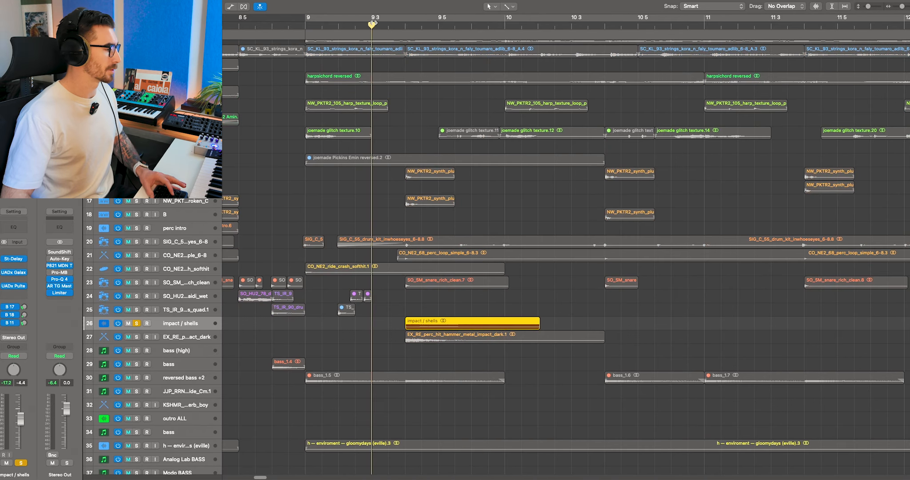
Step: Solo the EX_RE perc hit hammer metal impact track and play its verse hit
scroll(391, 228, "down", 5)
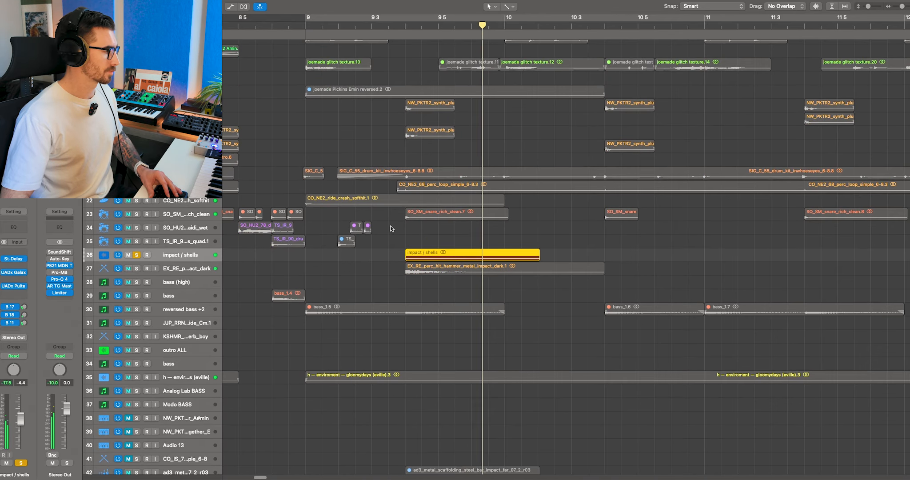
key("s")
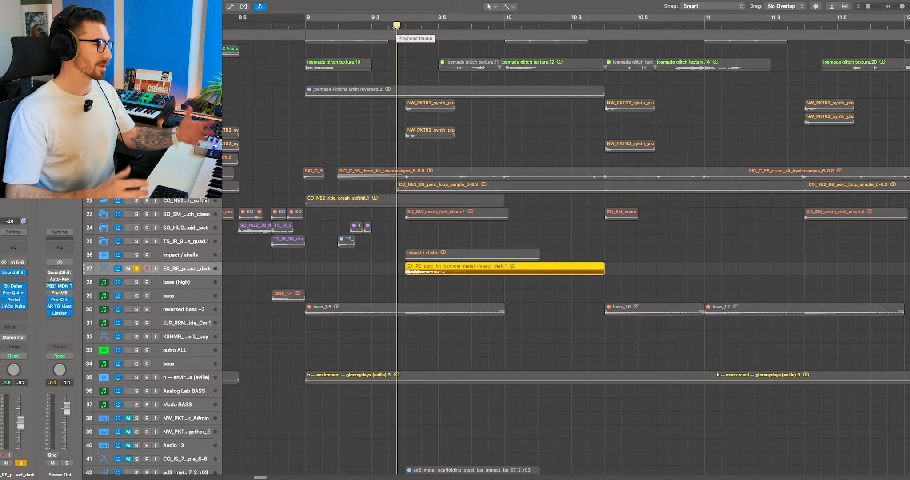
key("space")
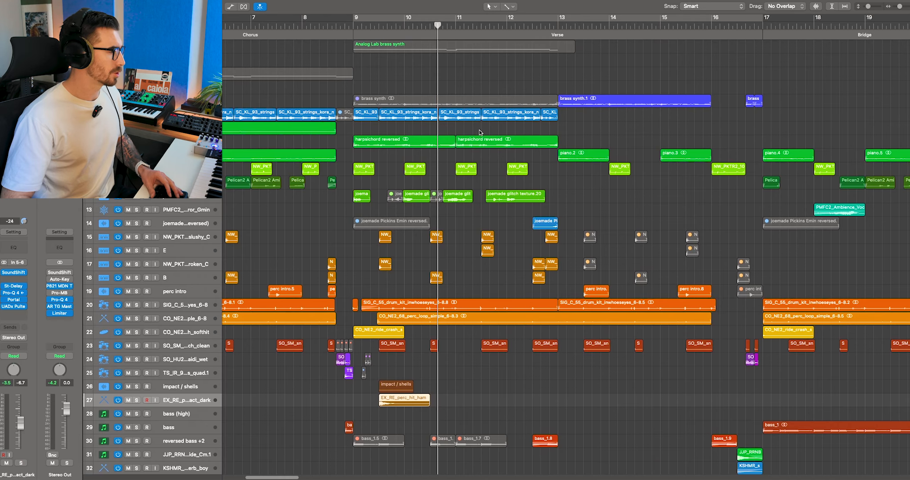
Step: Set the cycle range from bar 9 to bar 13 and play the harpsichord reversed track soloed
left_click_drag(480, 132, 434, 142)
left_click_drag(557, 21, 354, 21)
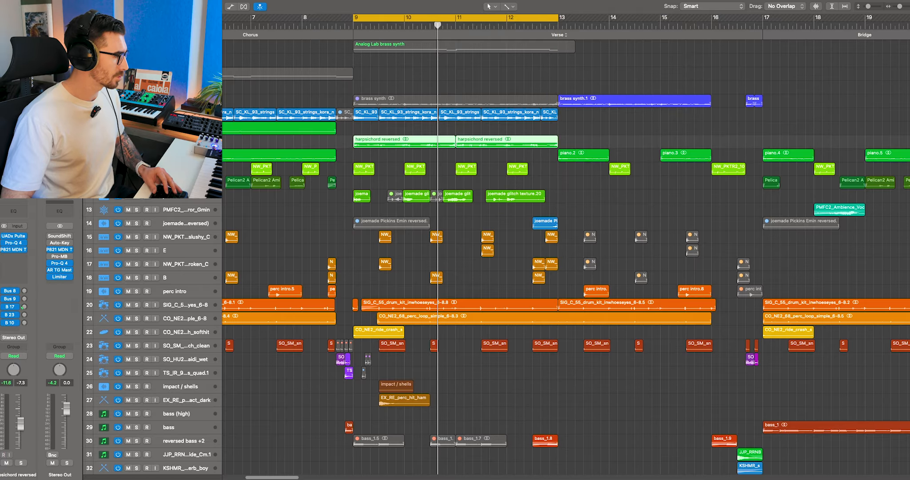
key("s")
scroll(399, 155, "up", 6)
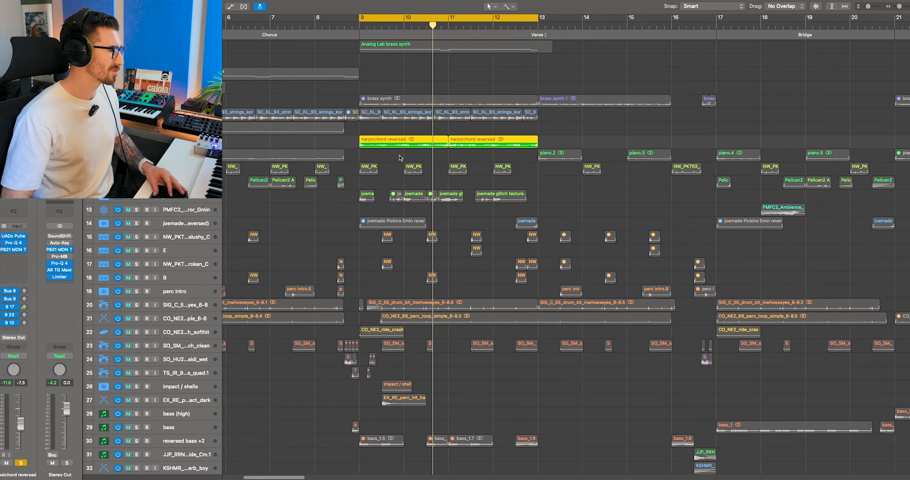
scroll(399, 158, "up", 6)
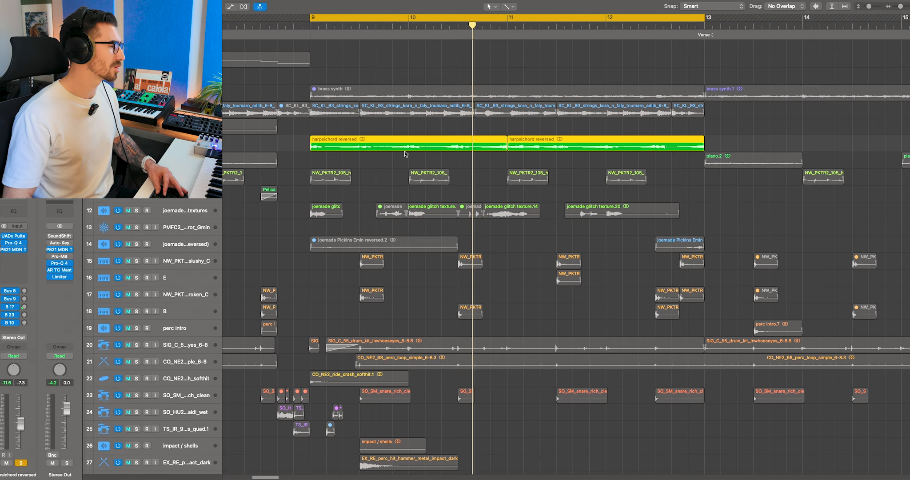
scroll(404, 152, "up", 3)
key("space")
Step: Inspect the Diva harpsichord instrument, close its window, and play the soloed Diva region against its notes in the Piano Roll
scroll(545, 204, "right", 2)
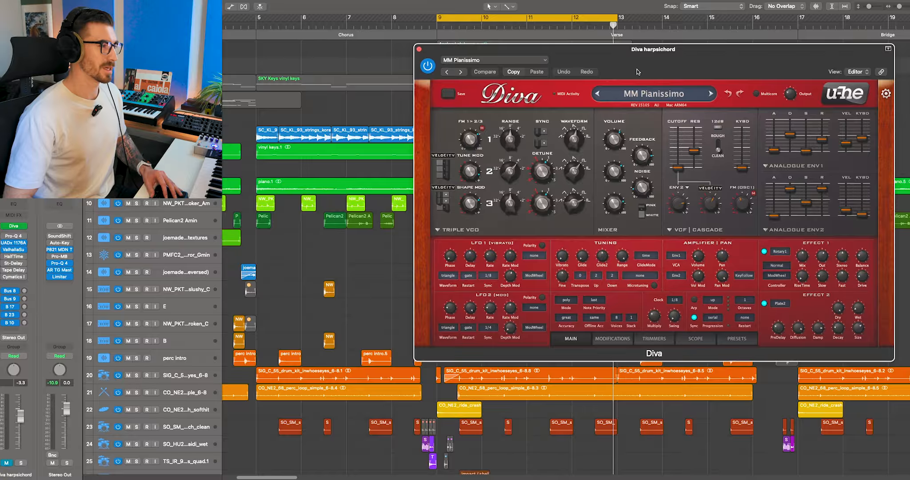
left_click(419, 50)
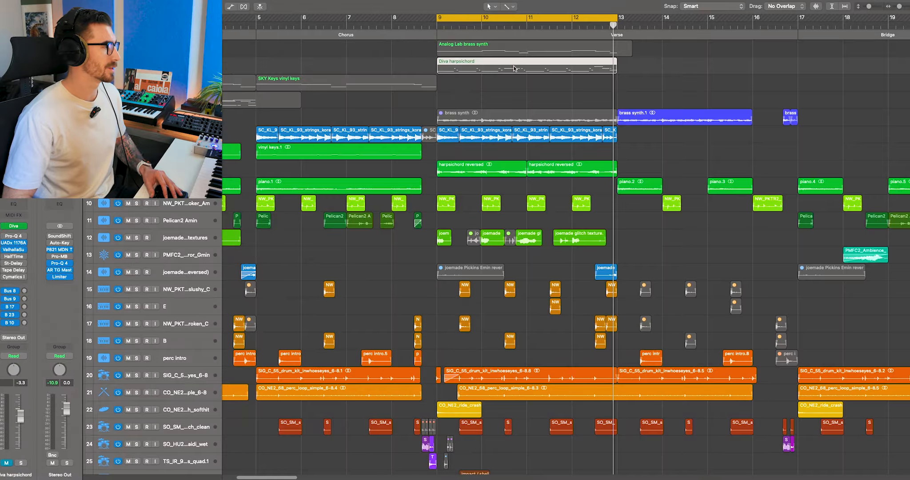
key("s")
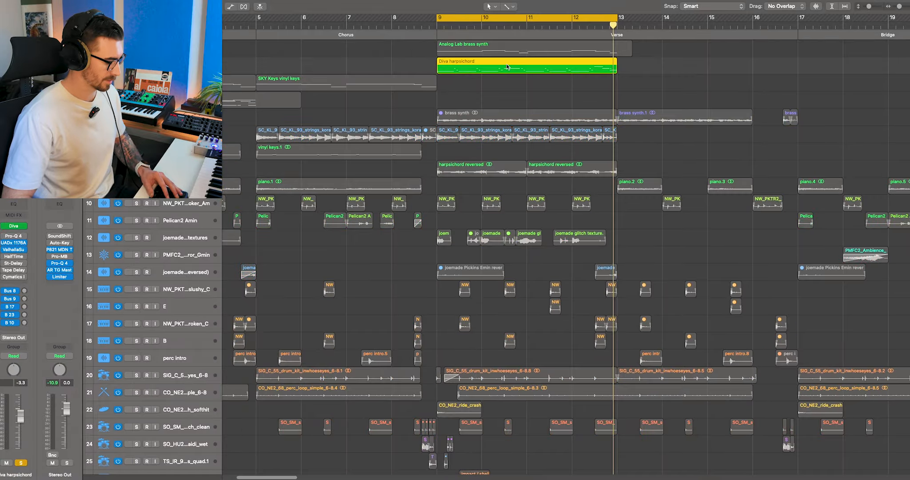
double_click(506, 63)
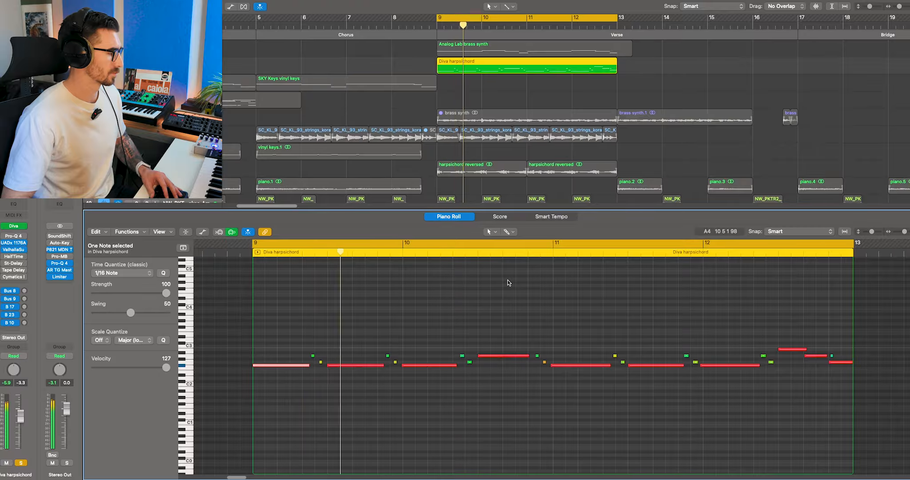